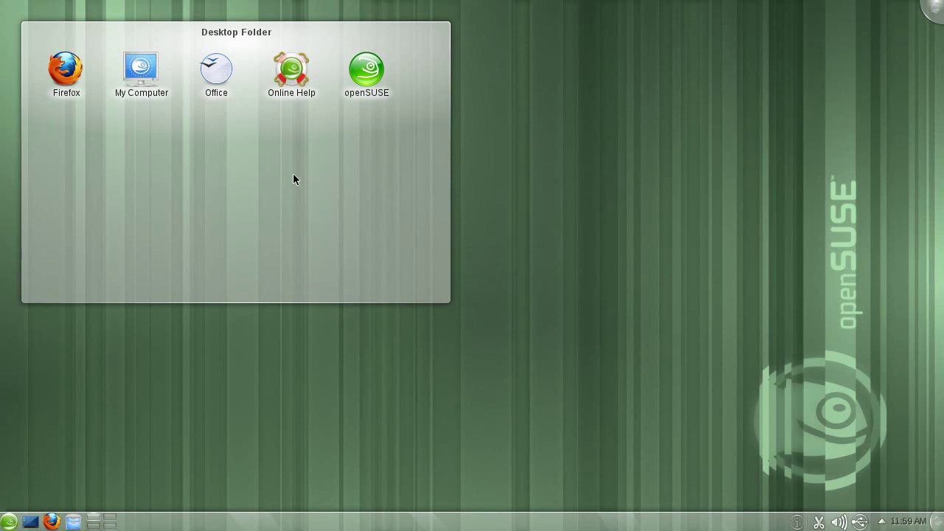
mouse_move(293, 174)
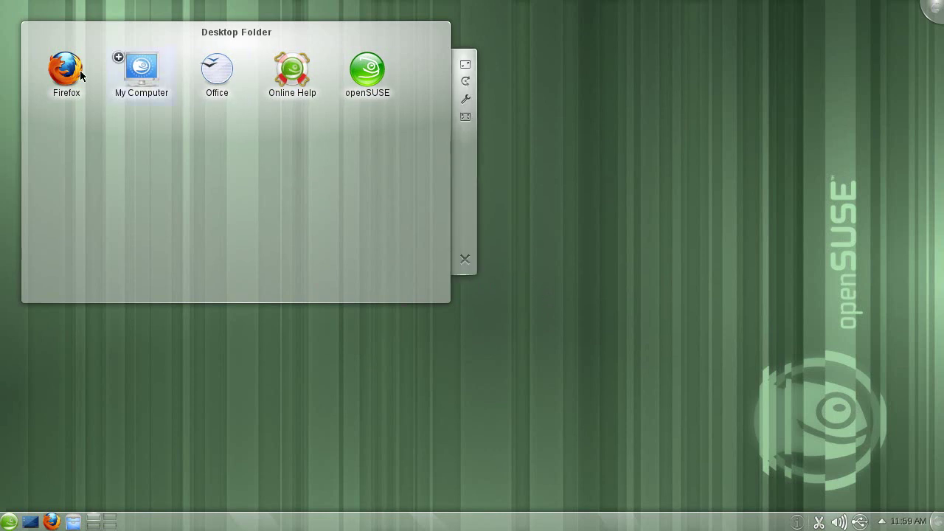
click(10, 521)
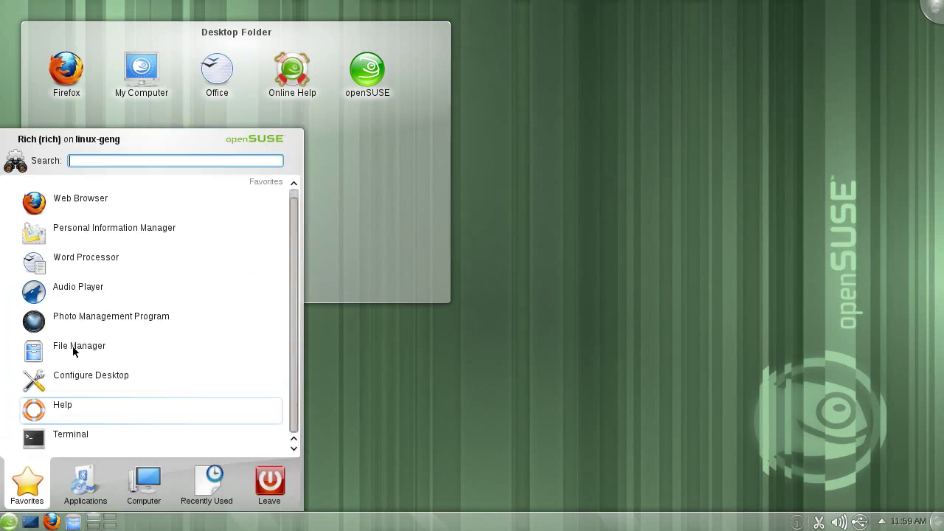
click(481, 384)
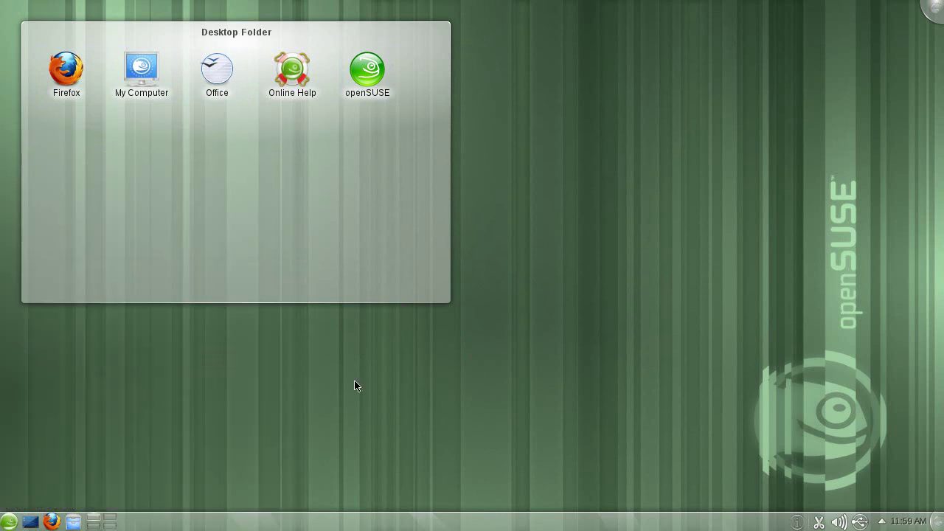
Log out of the current desktop session and confirm the logout.
click(7, 522)
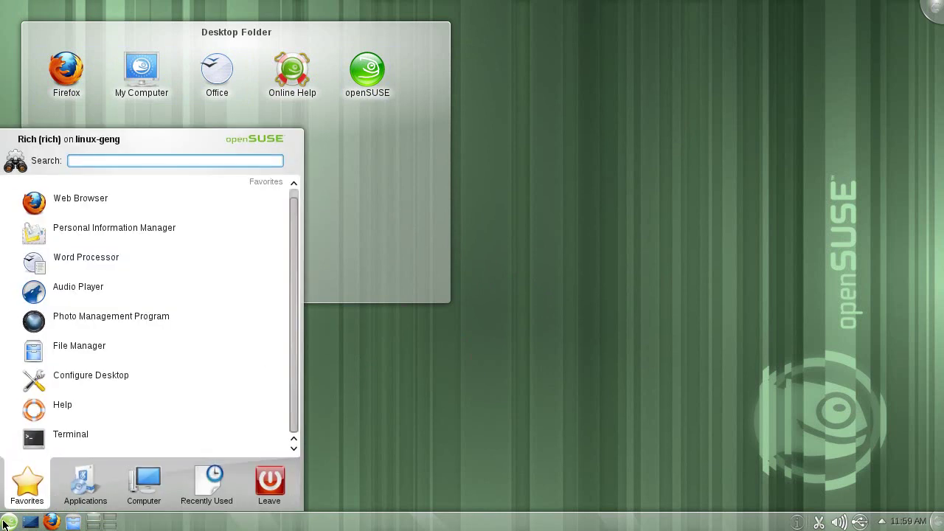
click(271, 484)
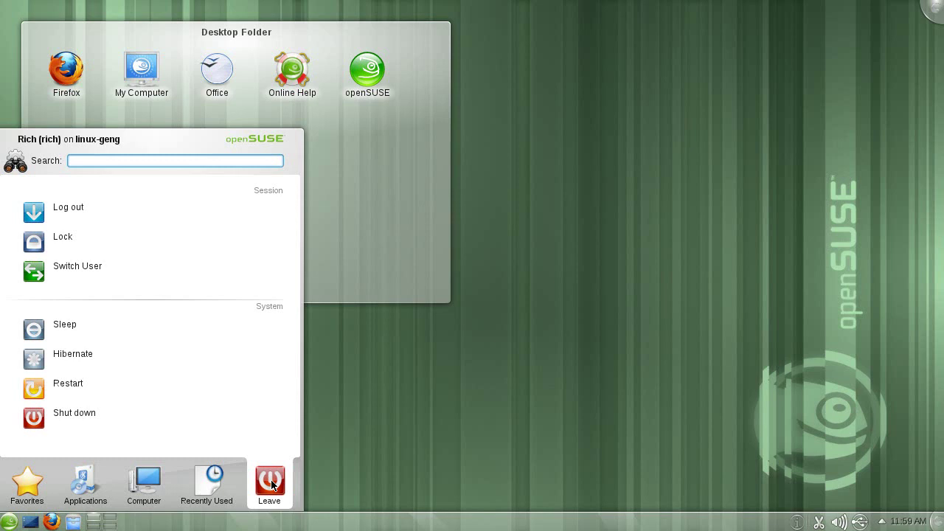
click(67, 211)
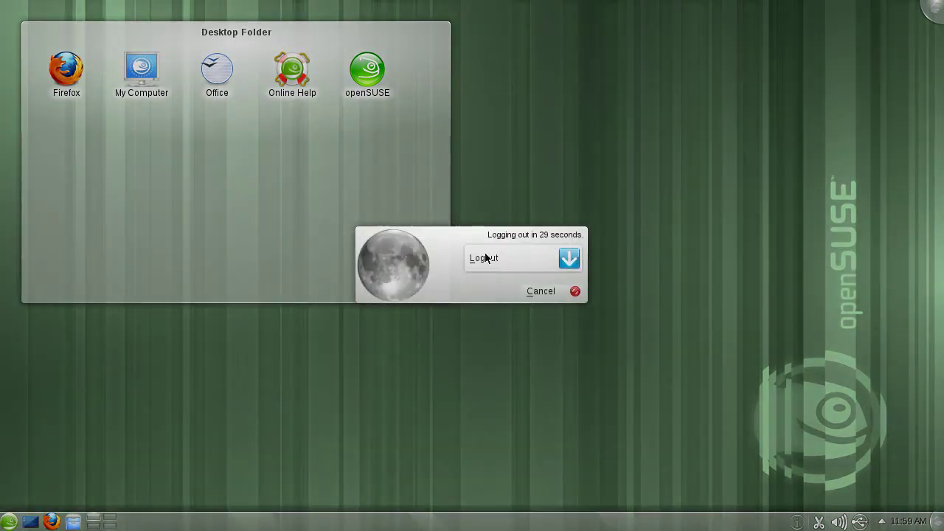
click(484, 257)
mouse_move(299, 219)
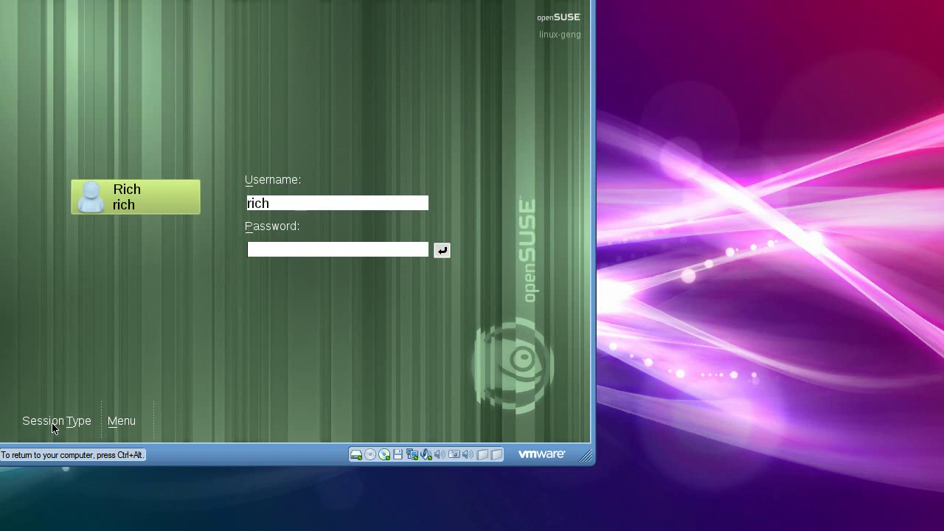
Select IceWM as the session type and log in by entering the account password.
click(53, 425)
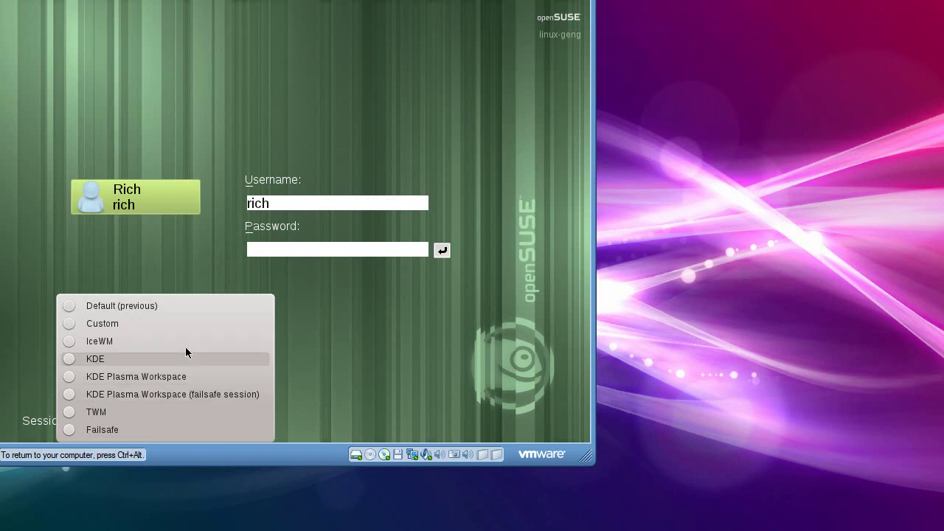
click(63, 342)
key(alt+t)
click(288, 249)
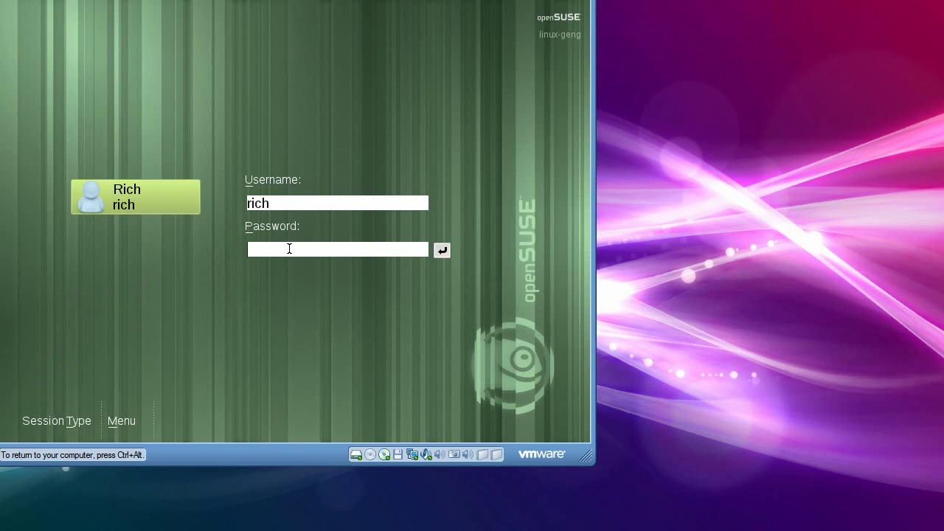
text(********)
key(Return)
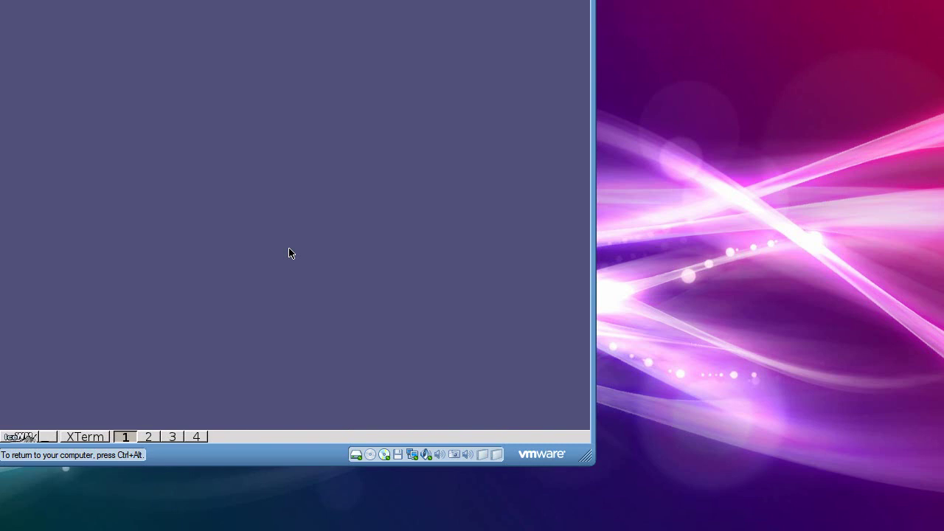
Open Personal Settings from the SUSE program group.
click(26, 436)
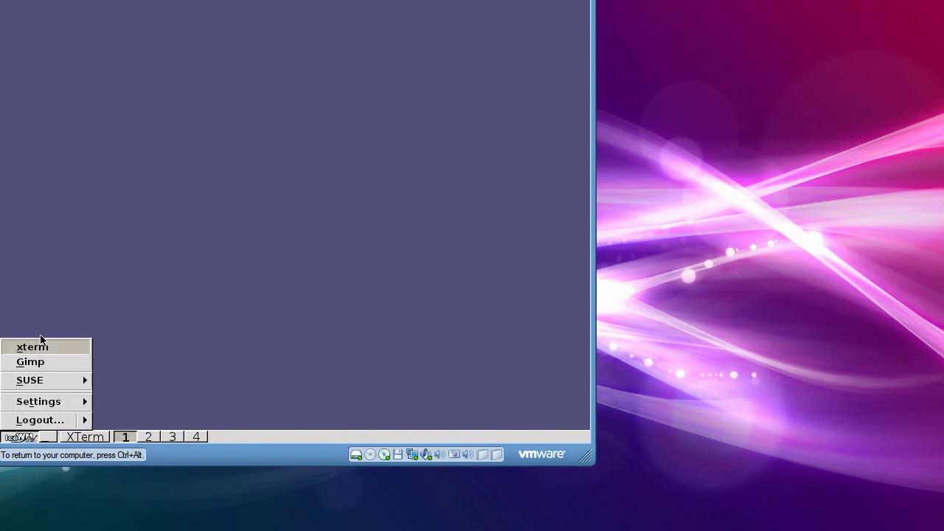
click(194, 346)
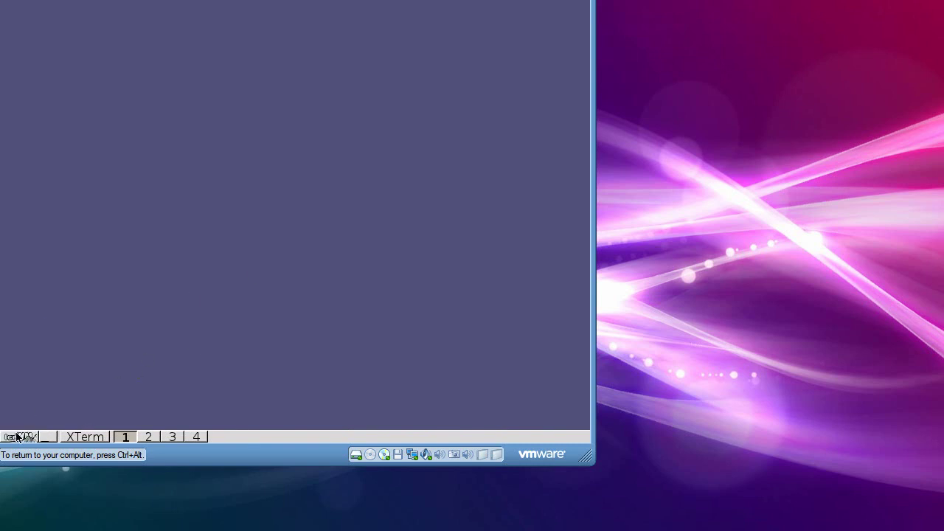
click(15, 438)
mouse_move(62, 401)
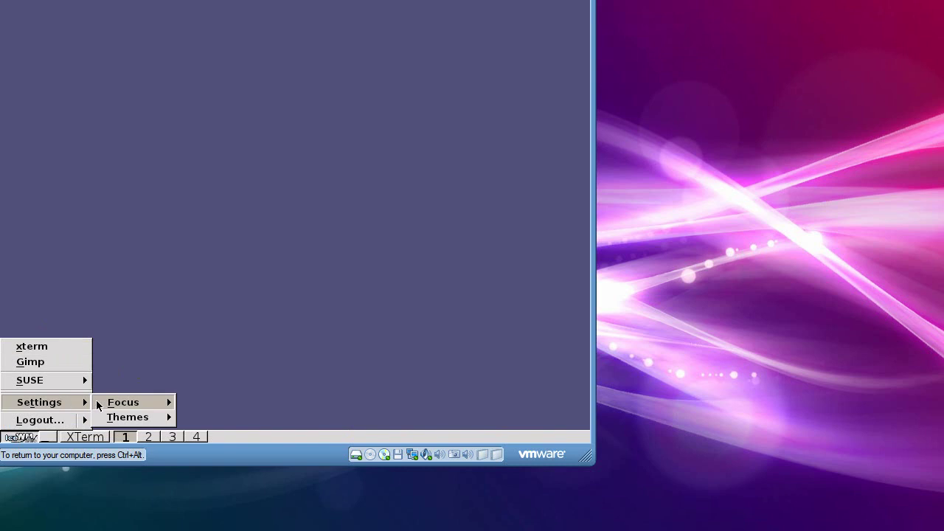
mouse_move(67, 384)
click(138, 433)
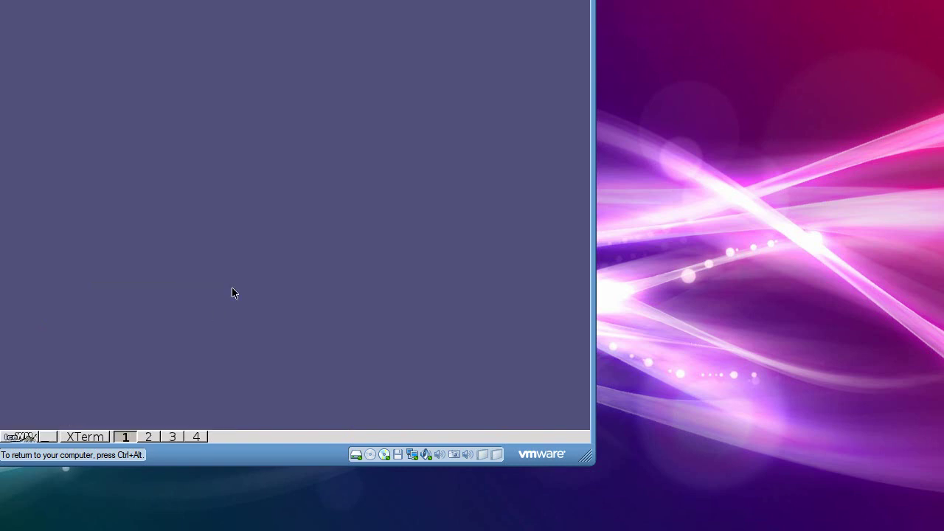
Change the display size to 1280x720 in the display settings, apply it and accept the new configuration.
scroll(445, 150, down, 5)
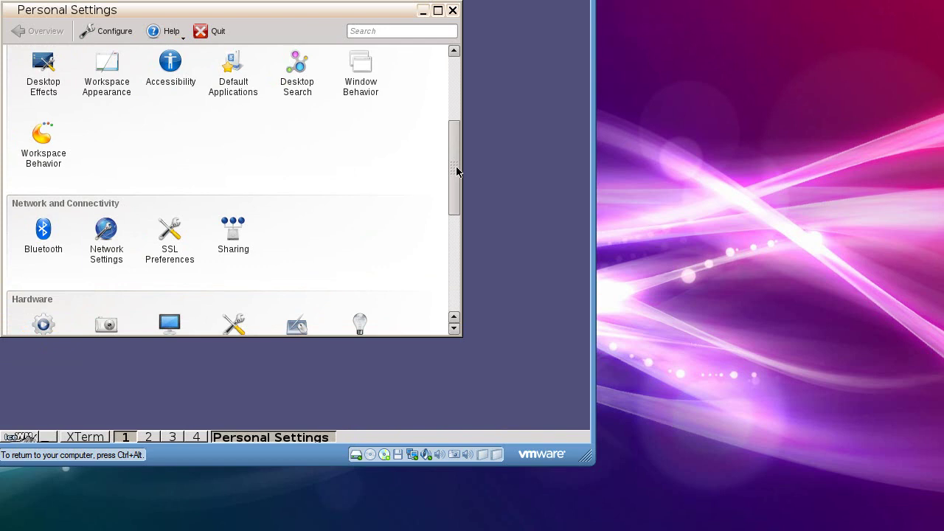
drag(456, 172, 454, 191)
click(173, 267)
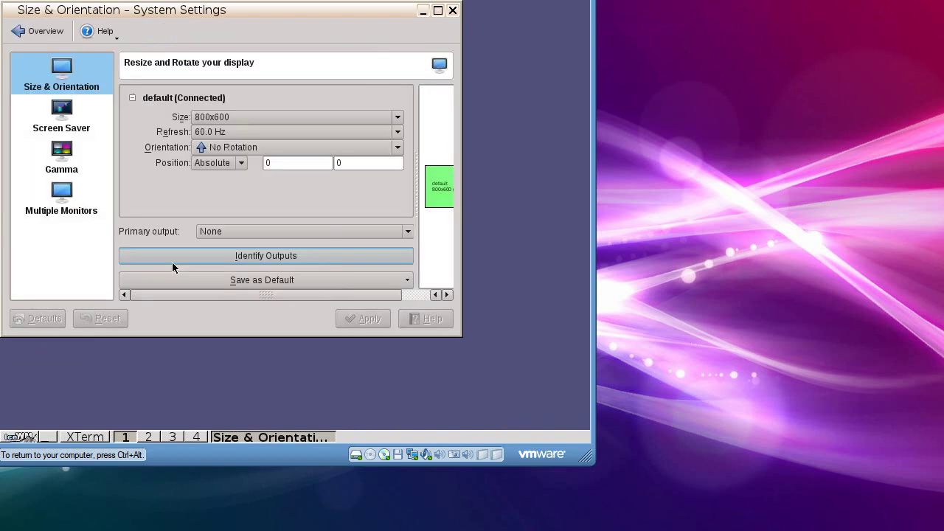
click(398, 118)
drag(402, 148, 396, 175)
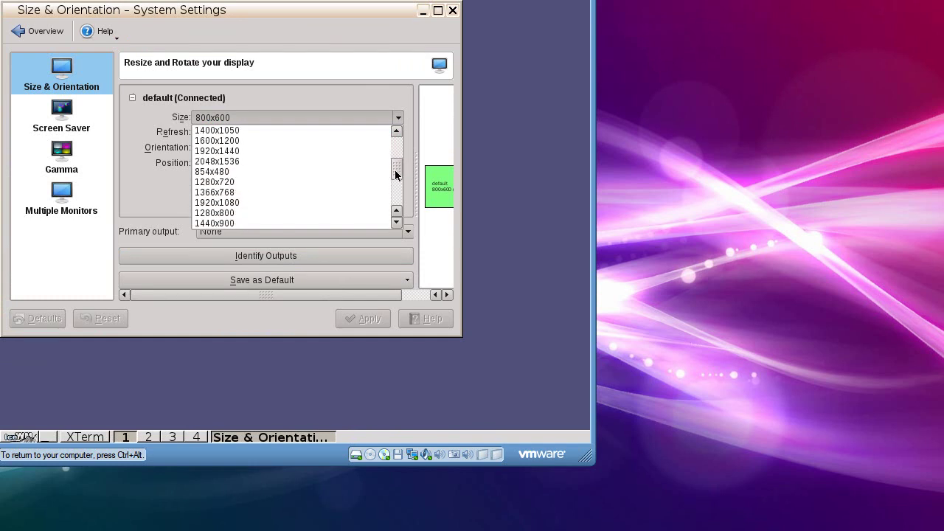
click(222, 182)
click(362, 318)
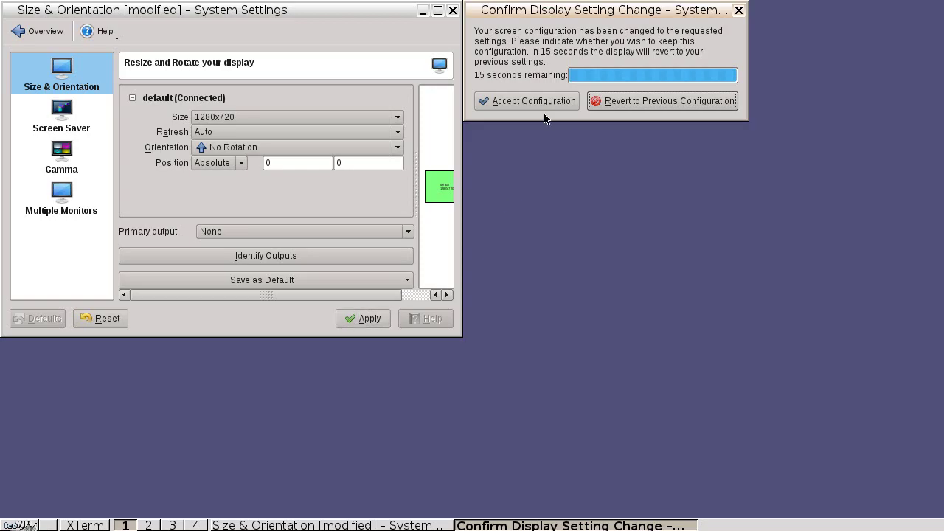
click(539, 105)
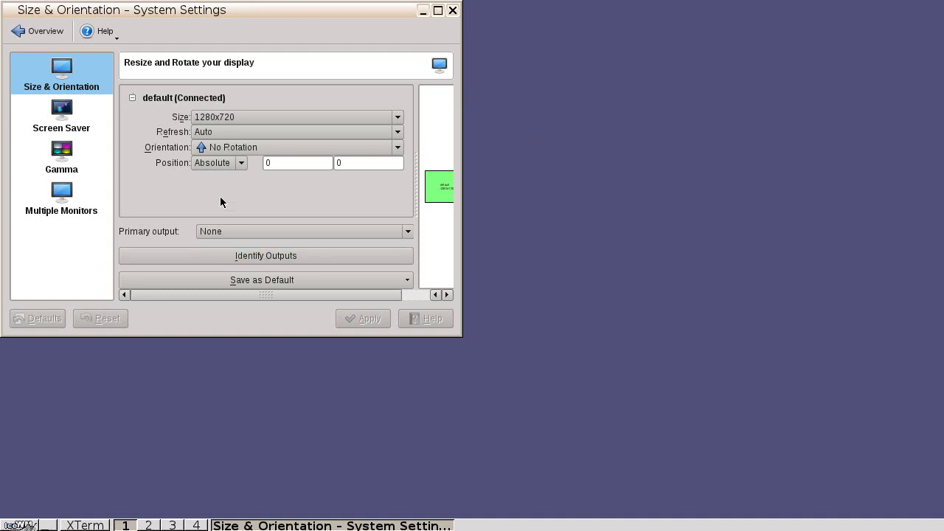
Save the display configuration as the desktop default and close the settings window.
click(227, 282)
click(169, 298)
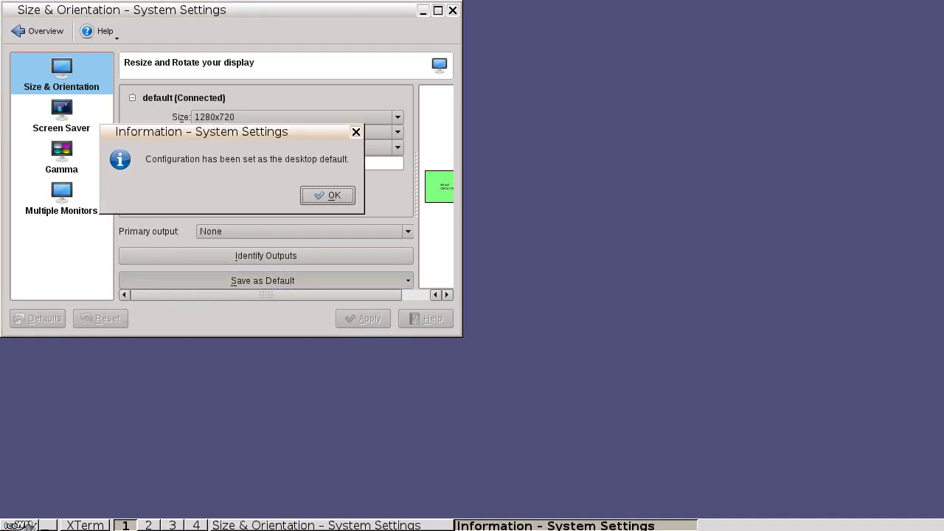
click(328, 198)
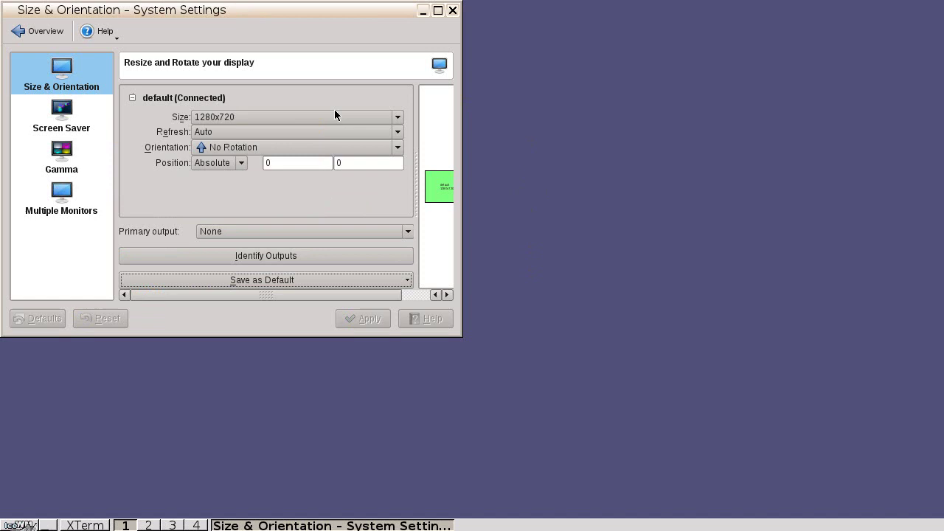
drag(338, 13, 389, 61)
click(492, 53)
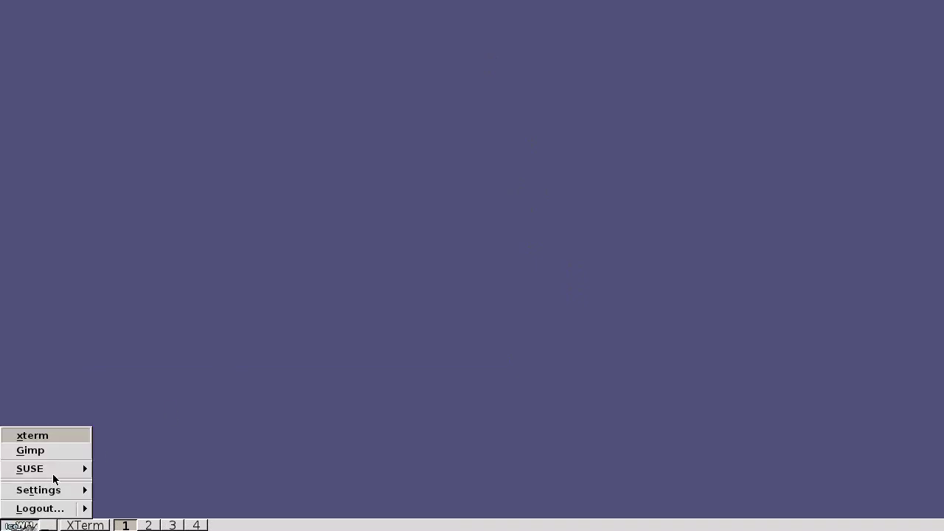
Launch Gimp and the Firefox web browser.
click(31, 451)
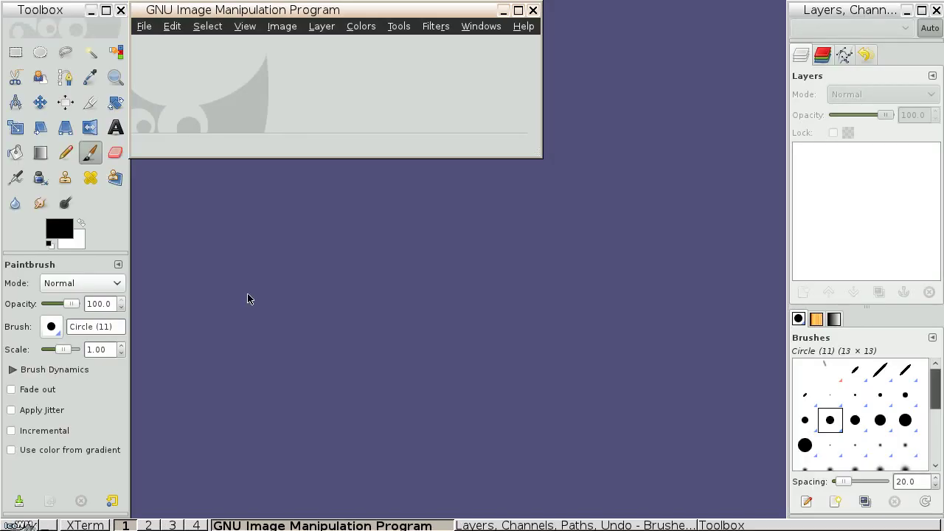
click(22, 525)
mouse_move(57, 471)
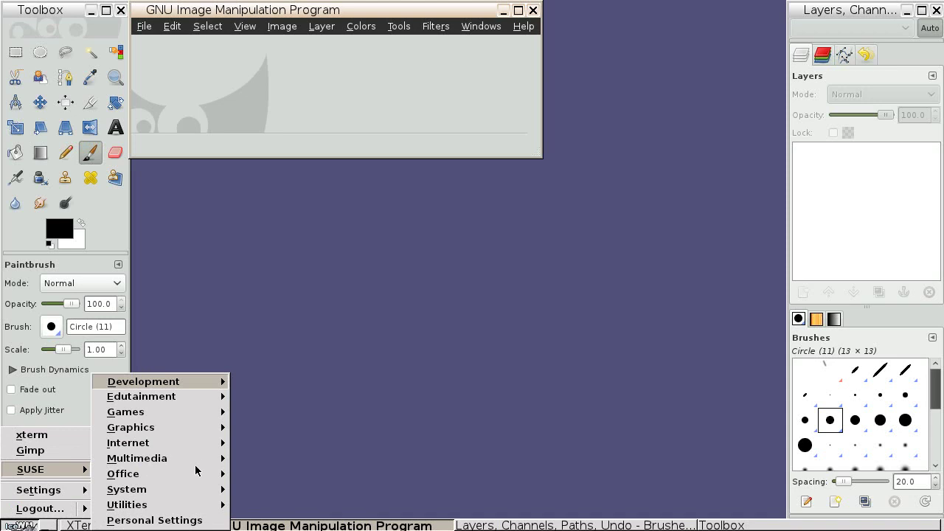
mouse_move(196, 444)
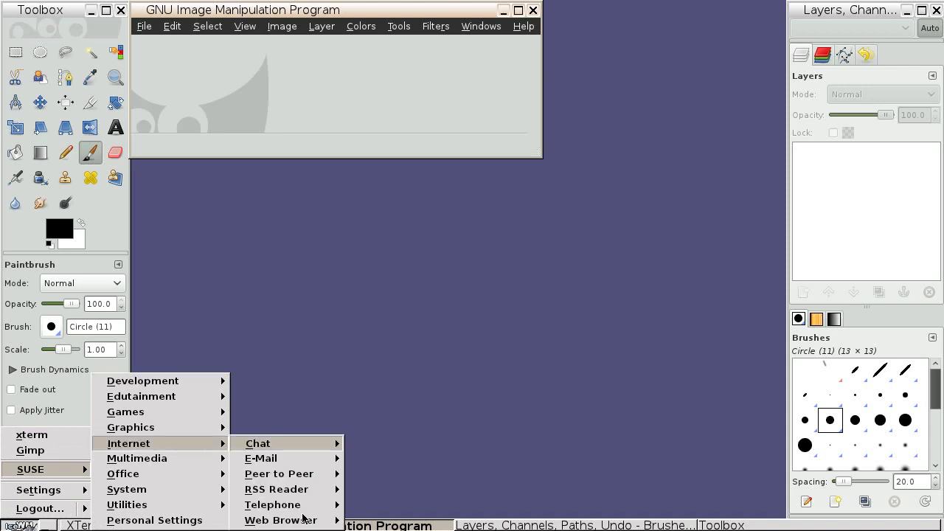
mouse_move(304, 519)
click(376, 507)
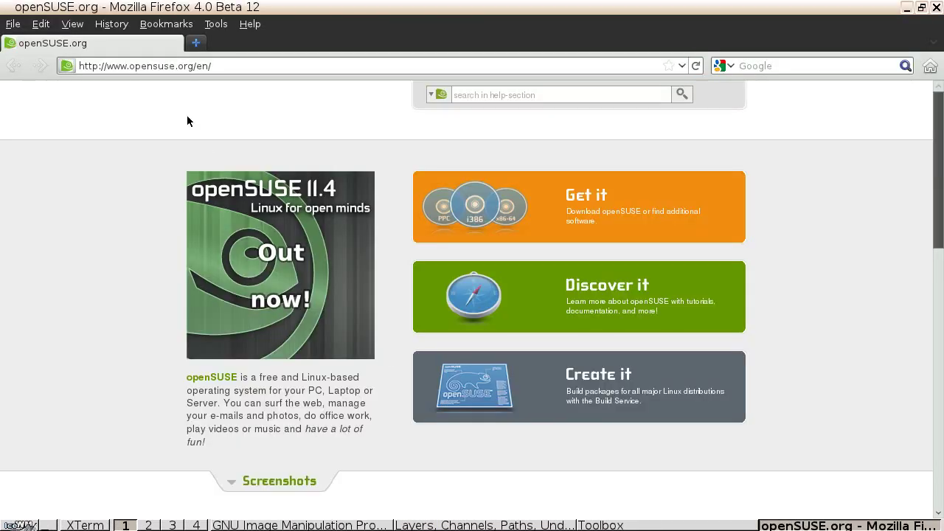
Load pcmech.com and open the recent post "PCLinuxOS Phoenix Edition 2011-07".
click(193, 66)
text(pcmech.com)
key(Return)
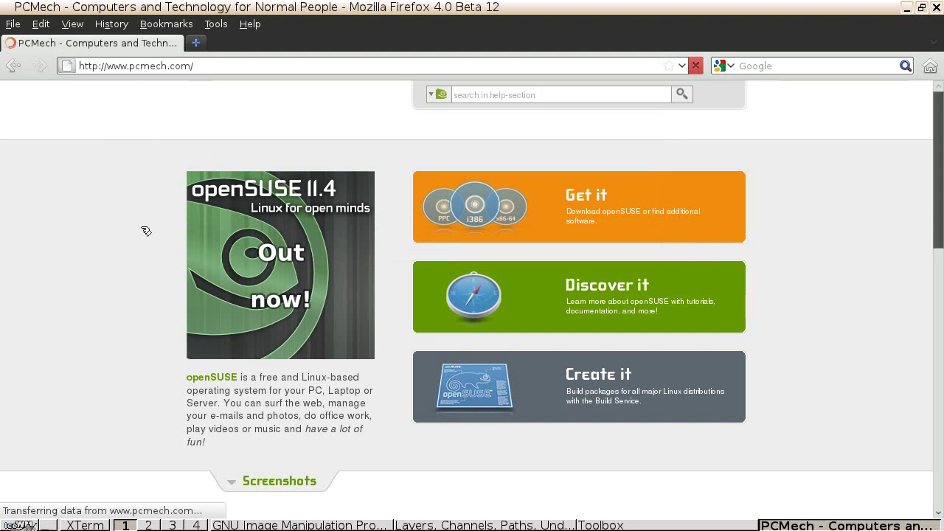
scroll(84, 293, down, 6)
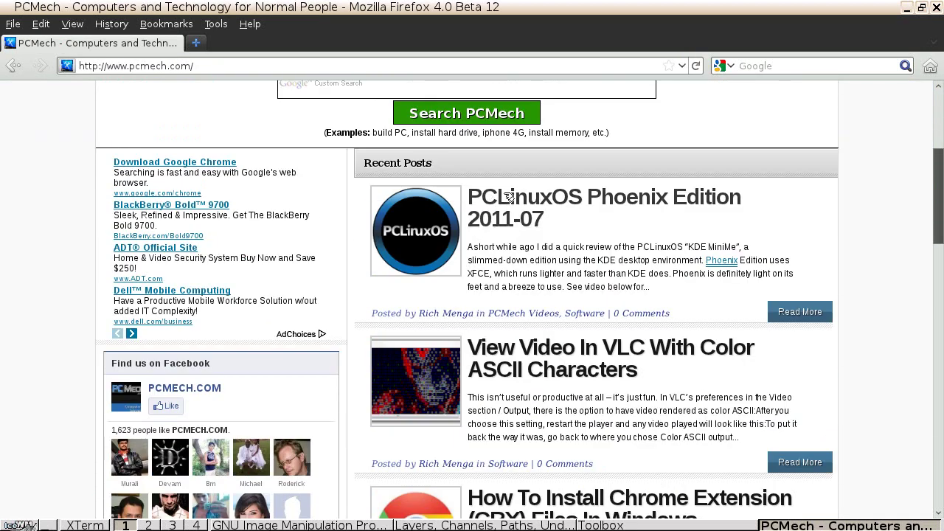
click(509, 198)
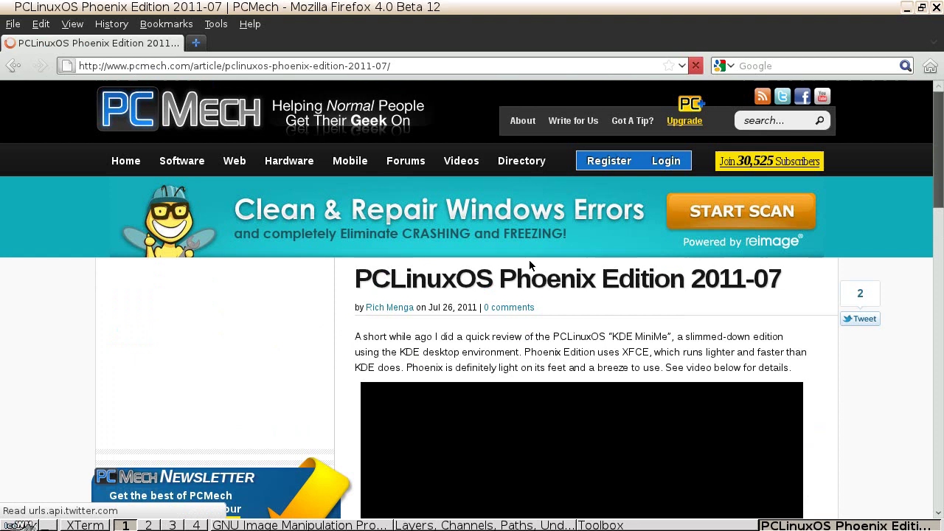
Play the article's embedded video and pause it.
scroll(362, 291, down, 5)
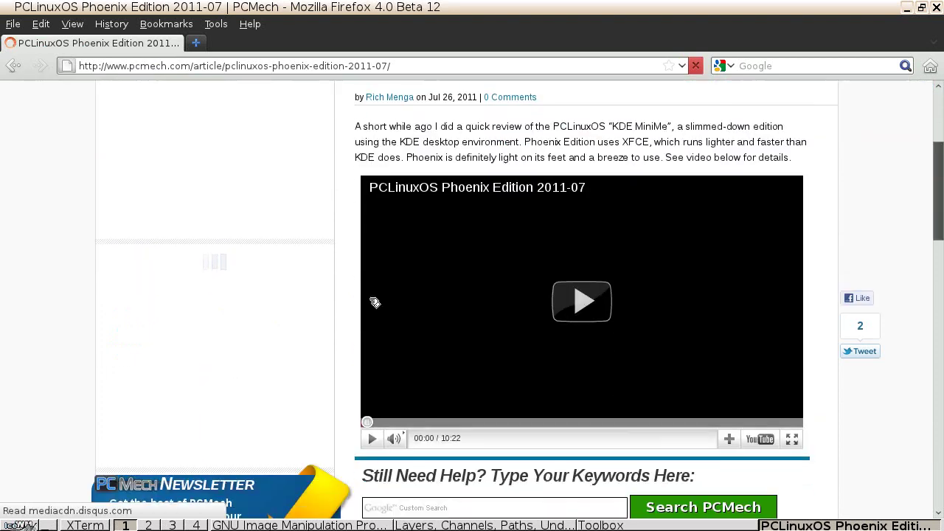
click(574, 300)
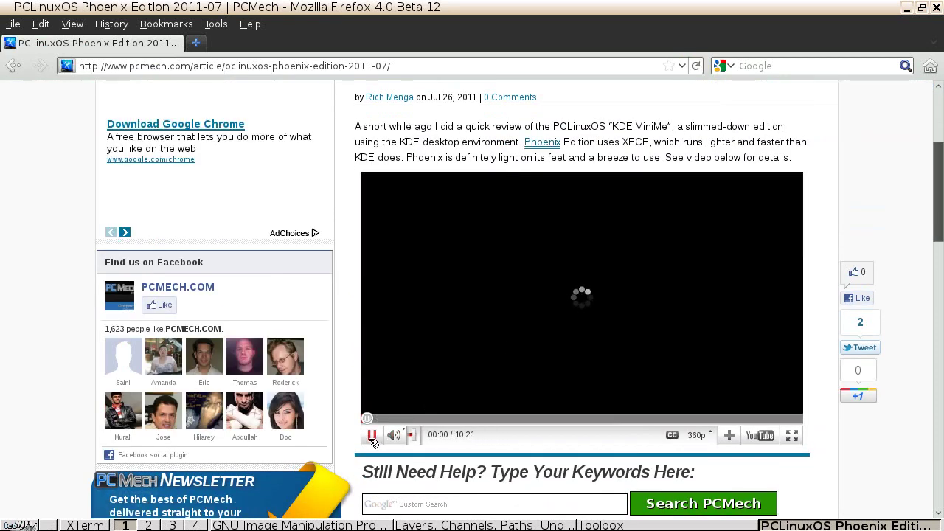
click(372, 436)
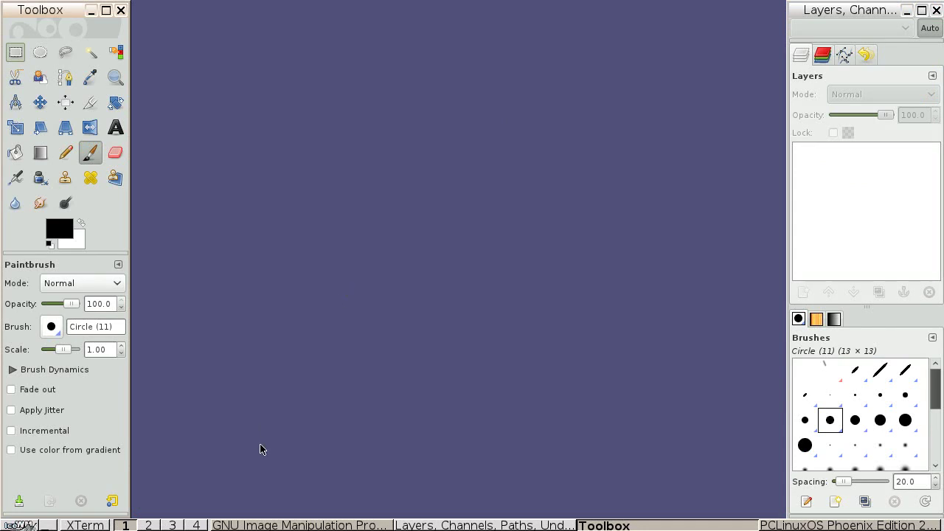
Bring back the GNU Image Manipulation Program window and open an XTerm terminal.
click(344, 525)
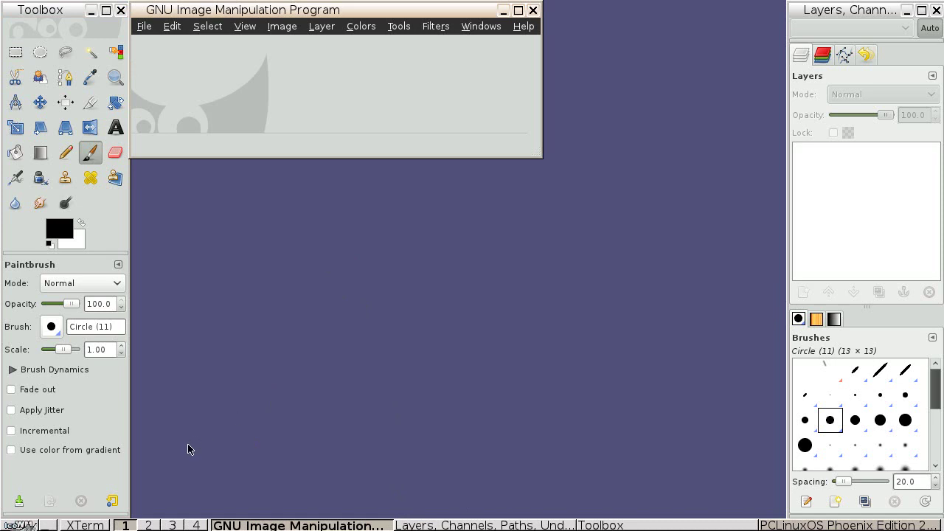
click(26, 526)
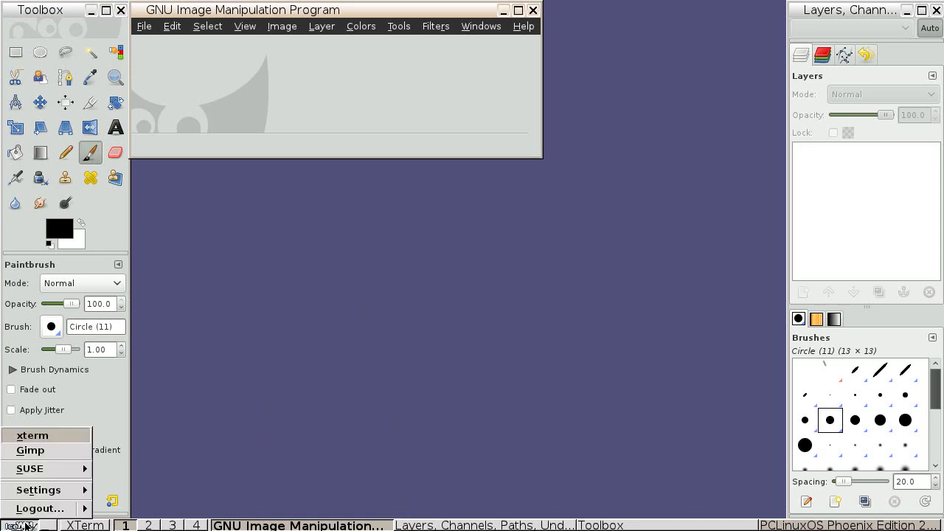
click(26, 526)
click(85, 526)
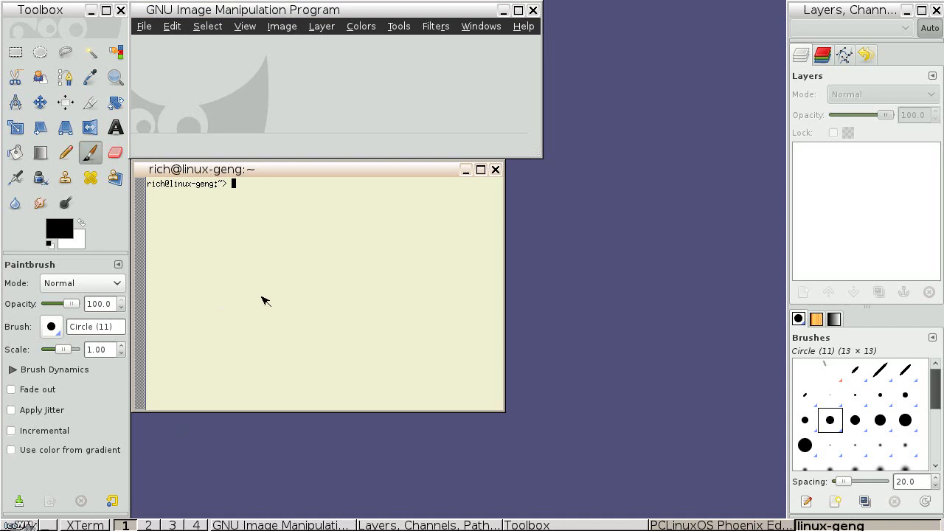
Change the terminal's working directory to the user's home folder with cd.
text(cd/ home)
key(BackSpace)
key(BackSpace)
key(BackSpace)
key(BackSpace)
key(BackSpace)
key(BackSpace)
text(/home/rich)
key(Return)
List the home folder's contents in long format with ls -l and exit the terminal.
text(ls -l)
key(Return)
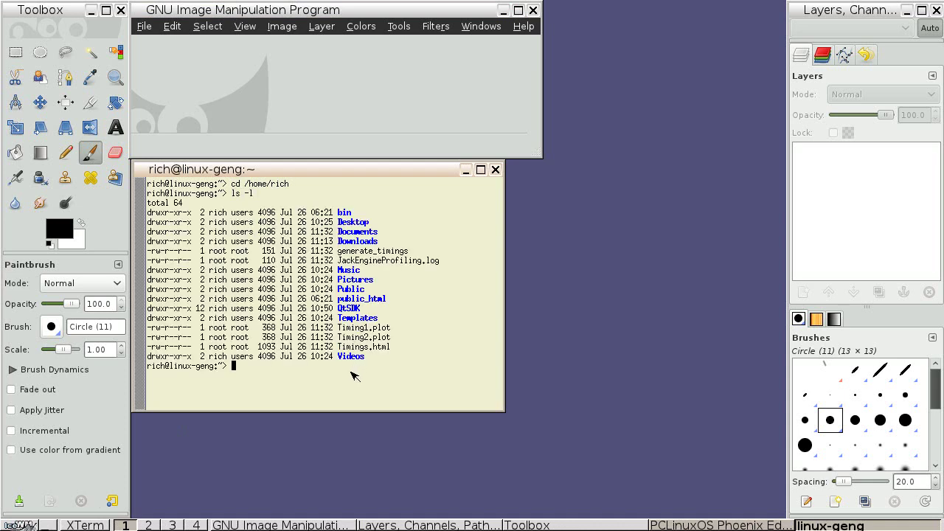
text(exit)
key(Return)
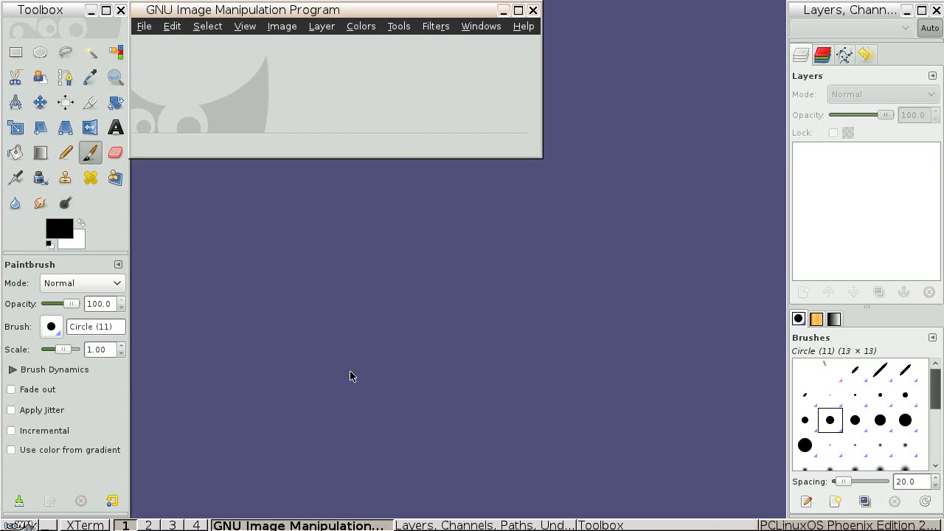
Apply the warp4 theme to the IceWM desktop.
click(22, 525)
mouse_move(71, 493)
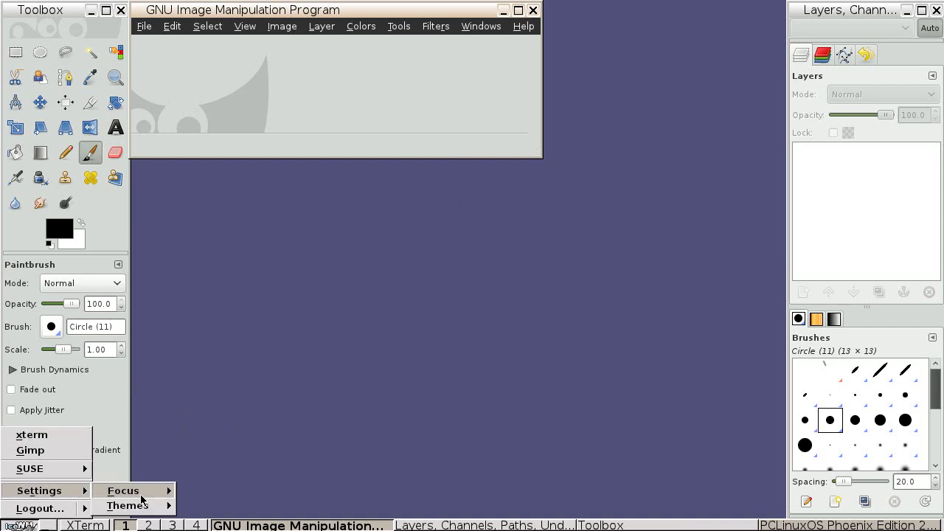
mouse_move(143, 507)
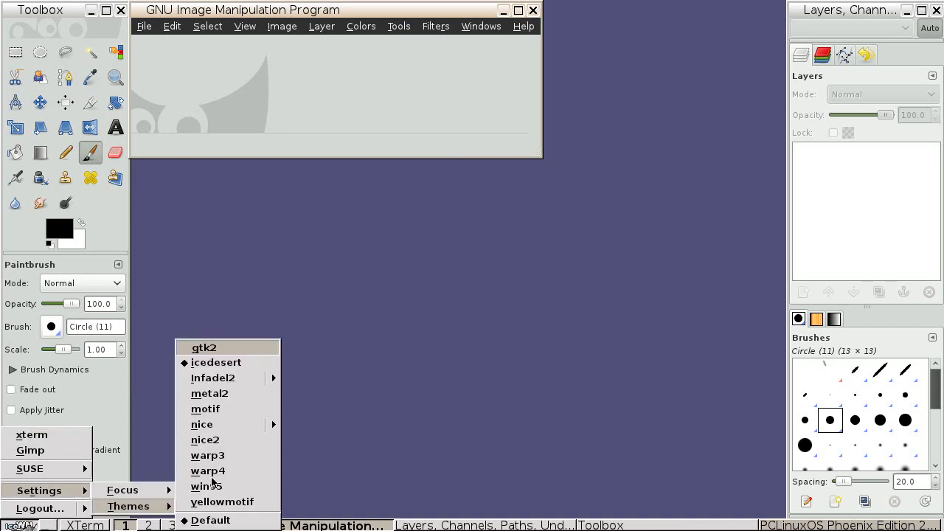
click(213, 471)
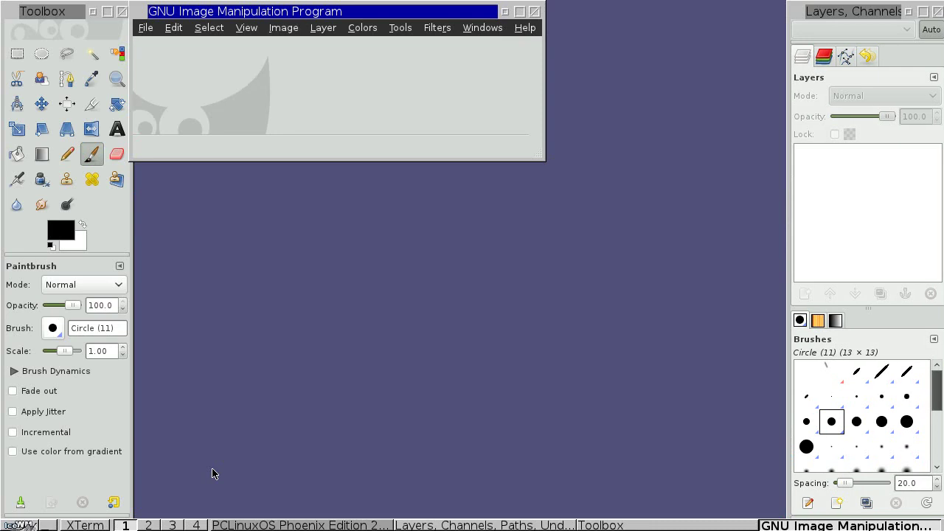
Set the IceWM theme back to Default.
click(14, 525)
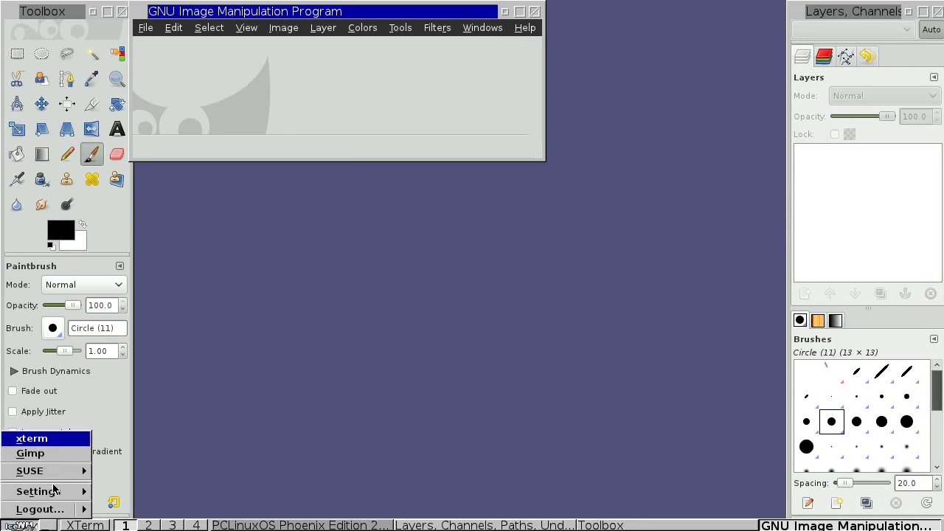
mouse_move(53, 489)
mouse_move(140, 505)
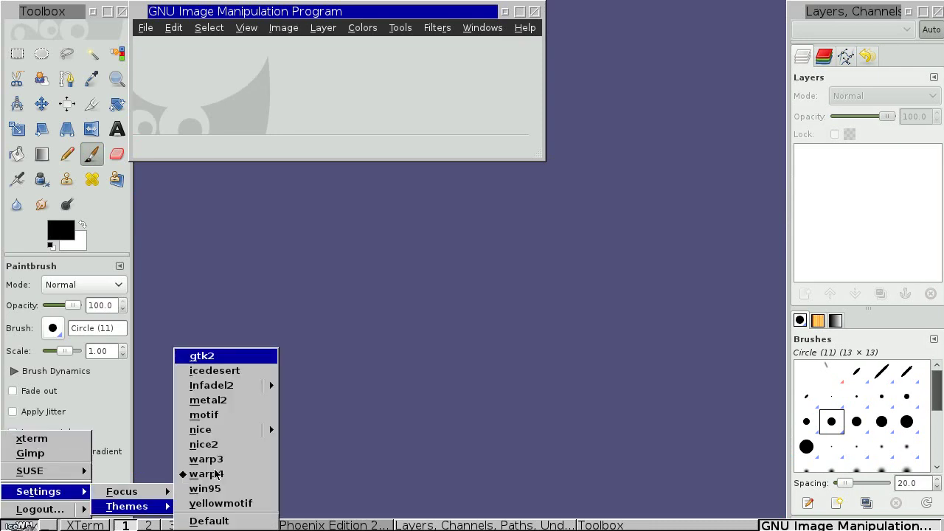
click(210, 523)
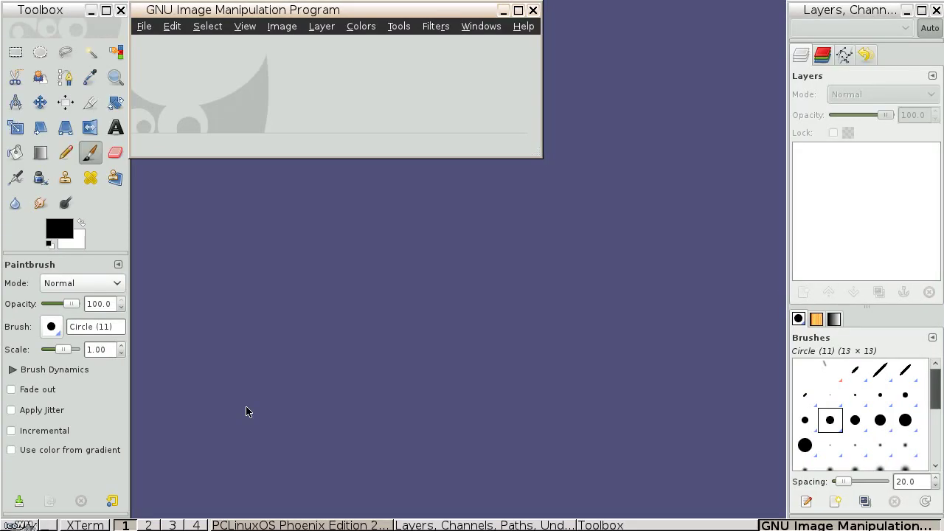
Log out of IceWM and log in to a TWM session with the account password.
click(22, 526)
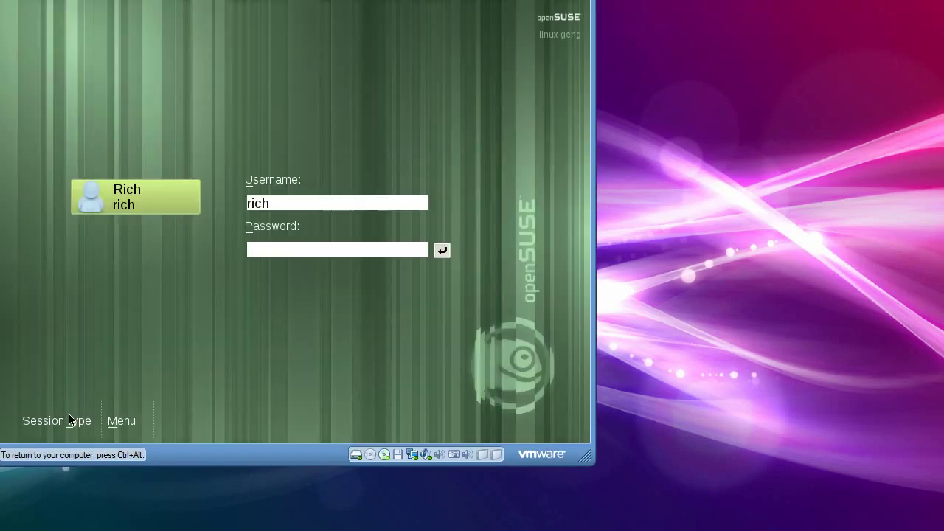
click(70, 419)
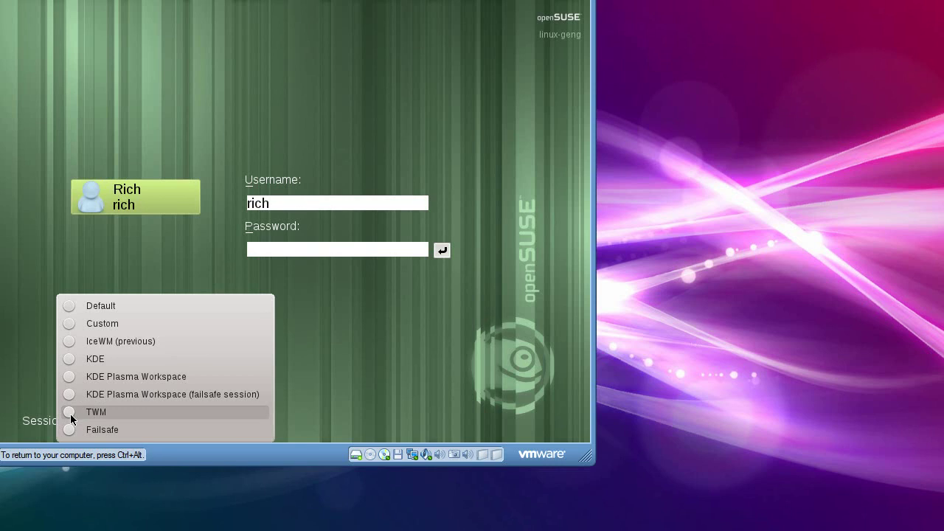
click(71, 419)
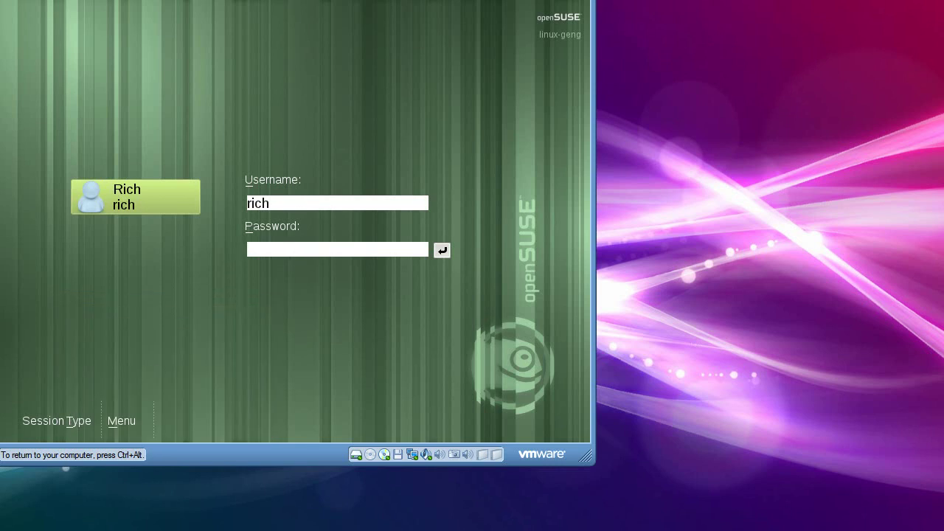
text(****)
key(Return)
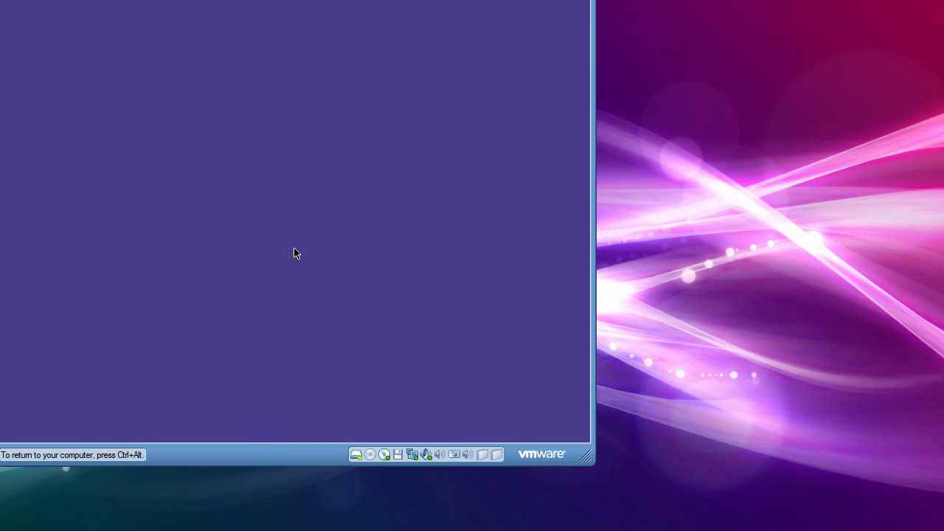
click(245, 134)
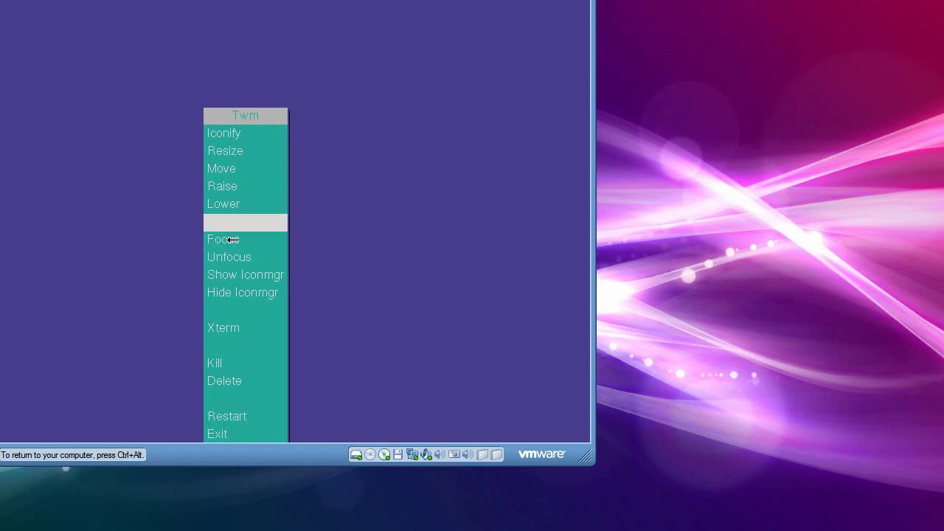
click(189, 336)
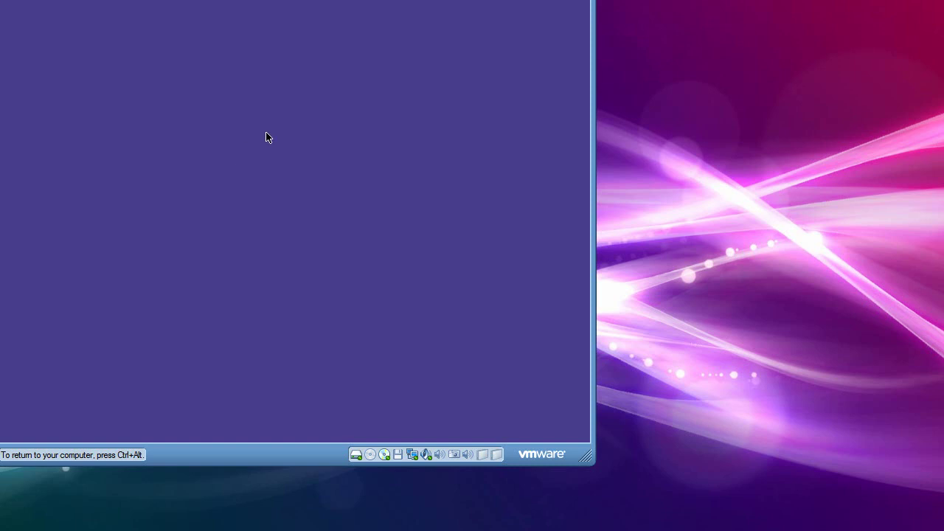
click(233, 62)
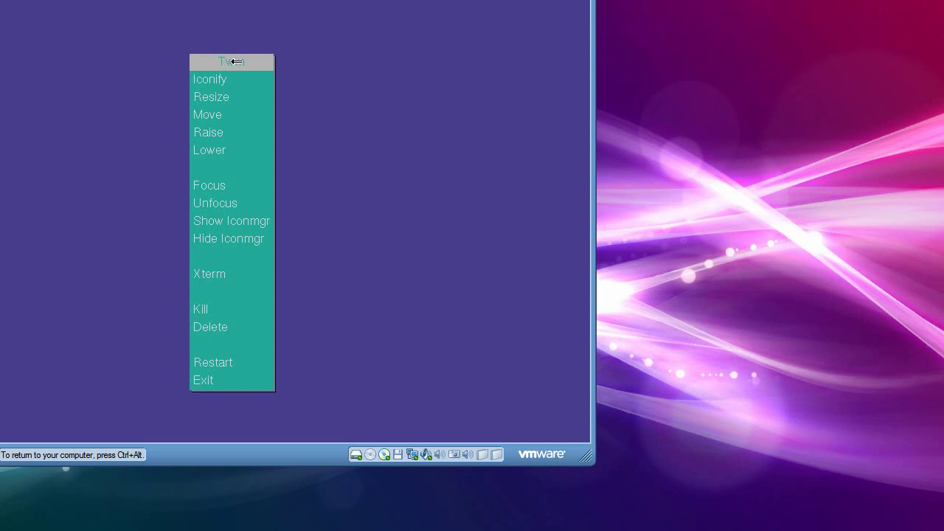
click(320, 105)
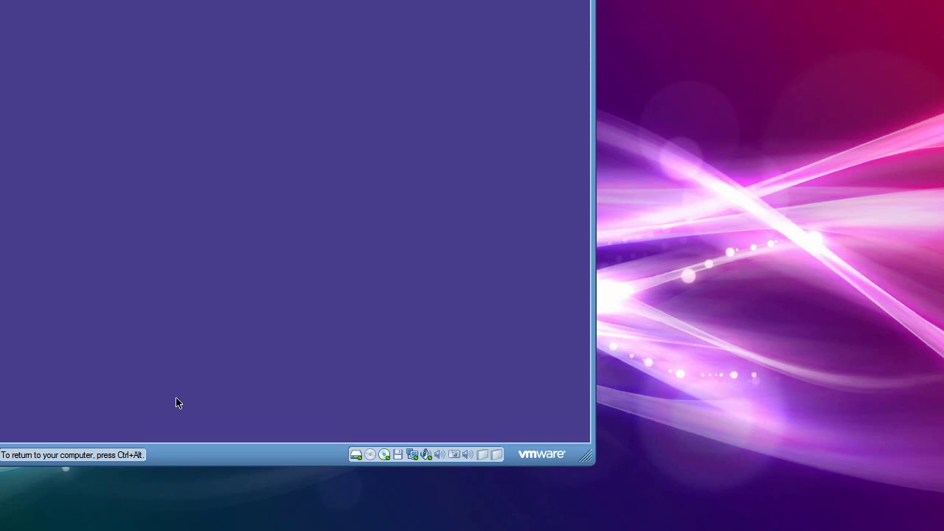
click(297, 441)
Open an Xterm terminal from TWM and place its window on the desktop.
click(206, 46)
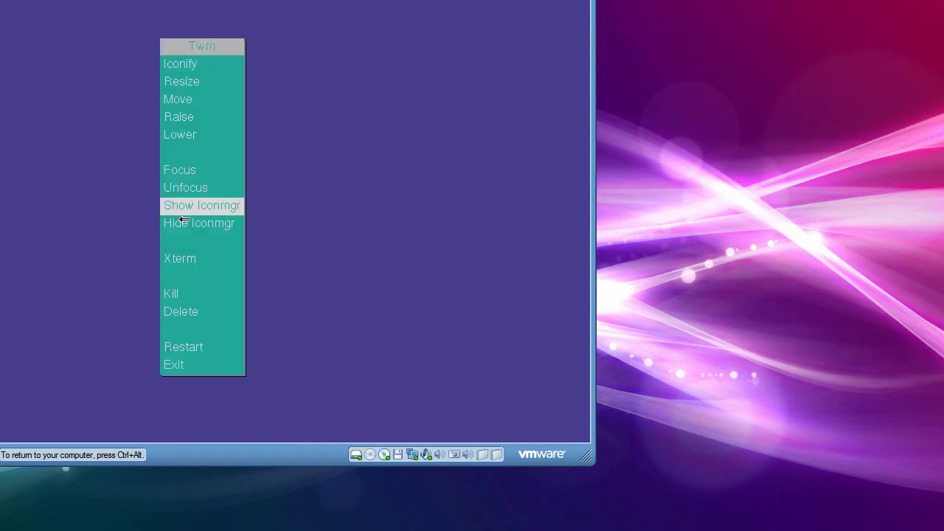
click(180, 259)
click(118, 81)
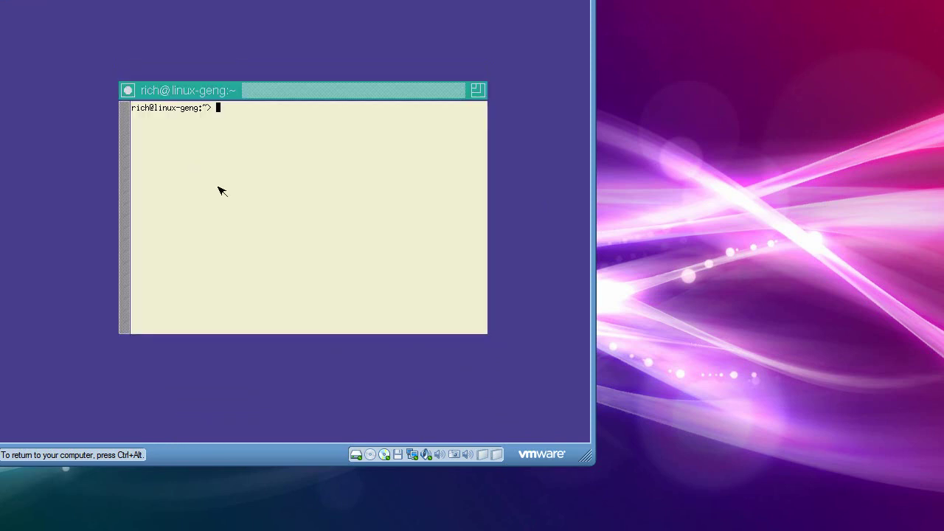
Launch systemsettings from the terminal and position the System Settings window fully on the screen.
text(systemsettings)
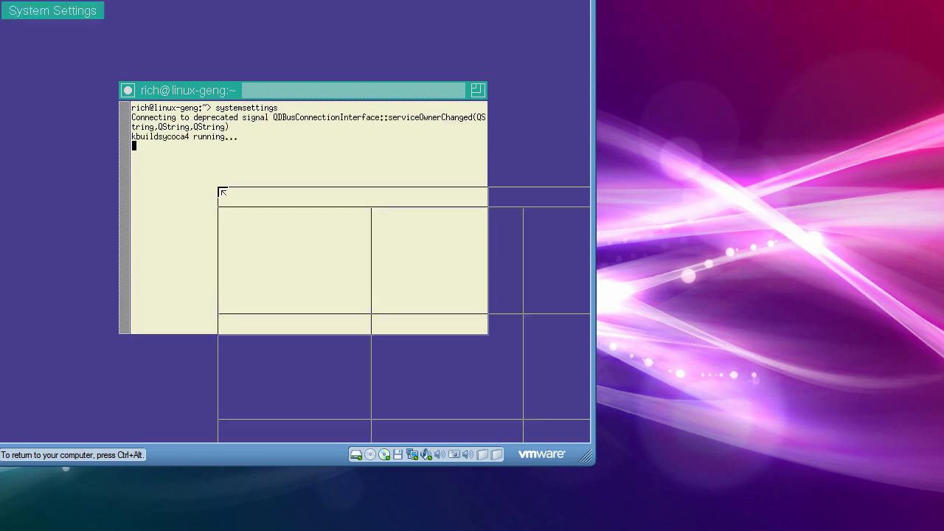
click(60, 42)
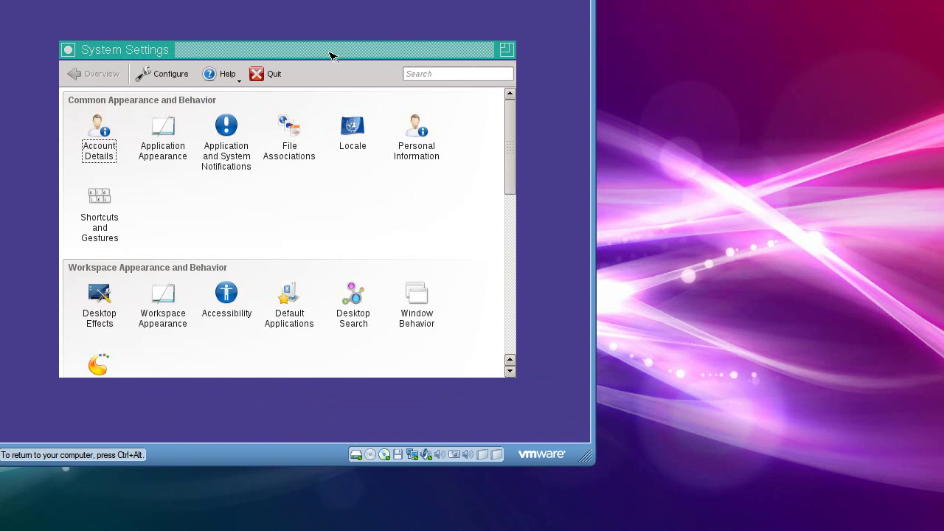
drag(332, 53, 346, 195)
drag(272, 198, 266, 52)
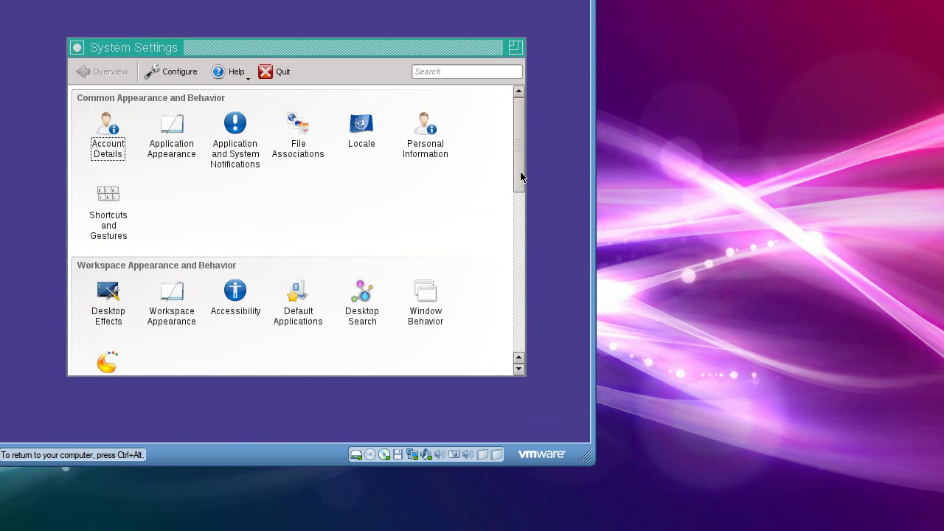
Set the display size to 1280x720 in the Display and Monitor settings, then apply and accept it.
drag(520, 177, 517, 288)
click(242, 236)
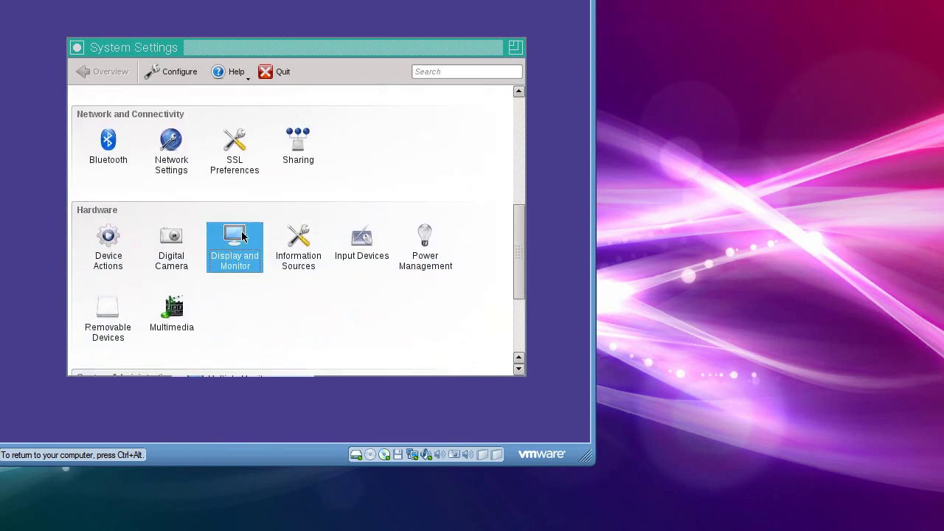
click(463, 159)
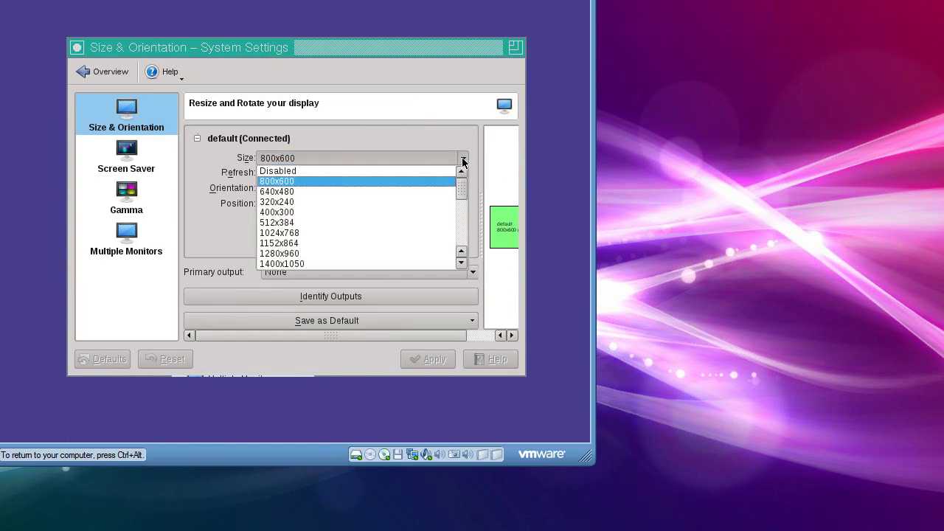
drag(461, 196, 461, 214)
click(319, 214)
click(427, 361)
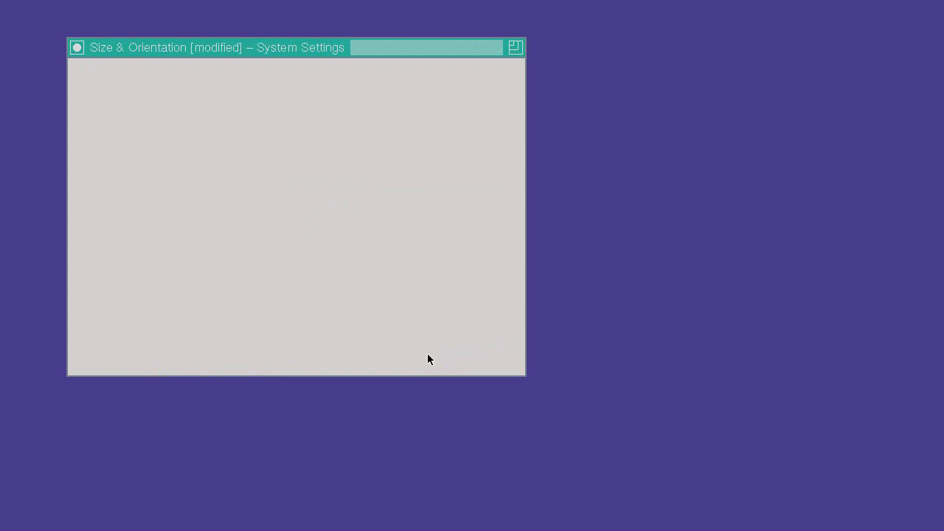
click(230, 255)
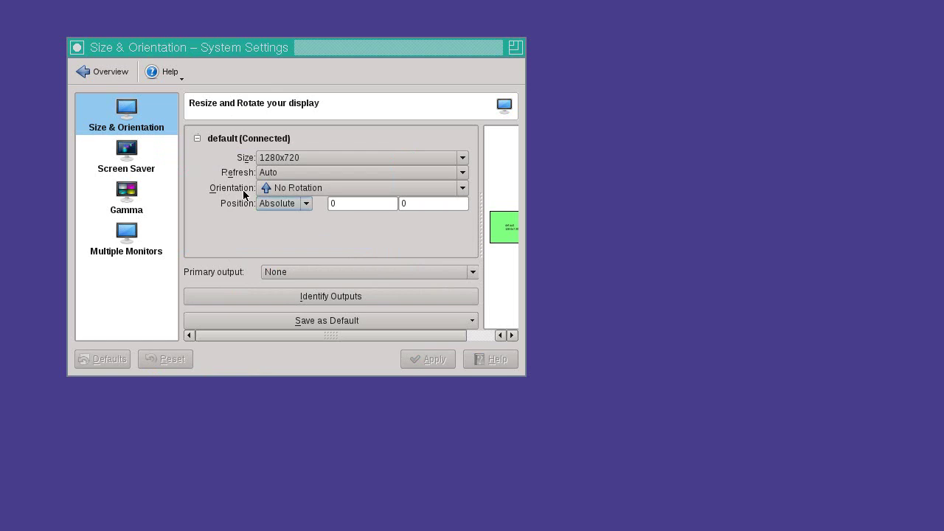
Iconify the System Settings window and shift the terminal window slightly down and to the right.
click(72, 51)
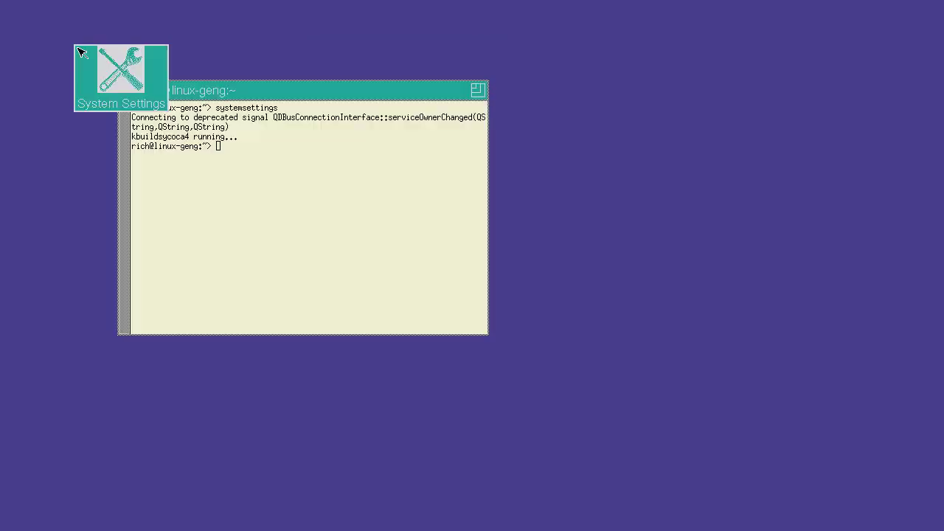
click(116, 66)
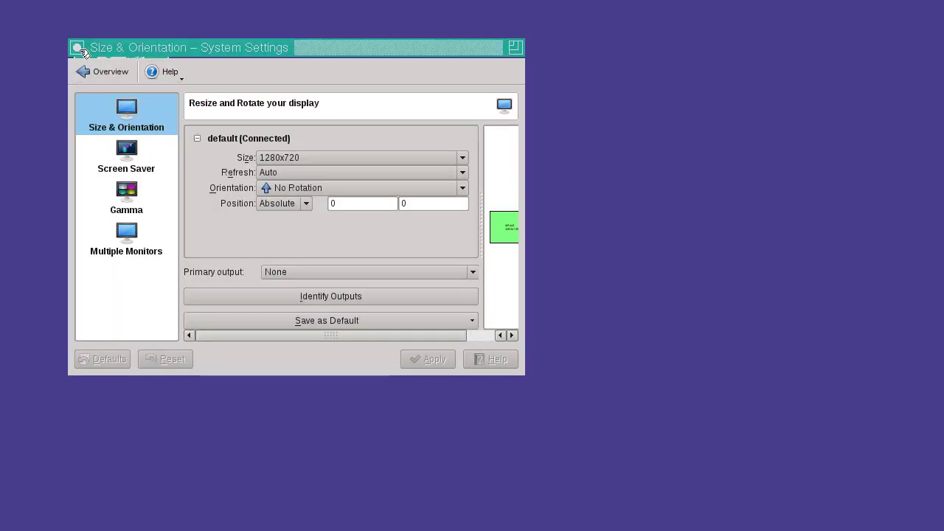
click(78, 48)
drag(259, 80, 281, 109)
Restore the iconified System Settings window and quit it from its overview page.
click(119, 65)
click(99, 68)
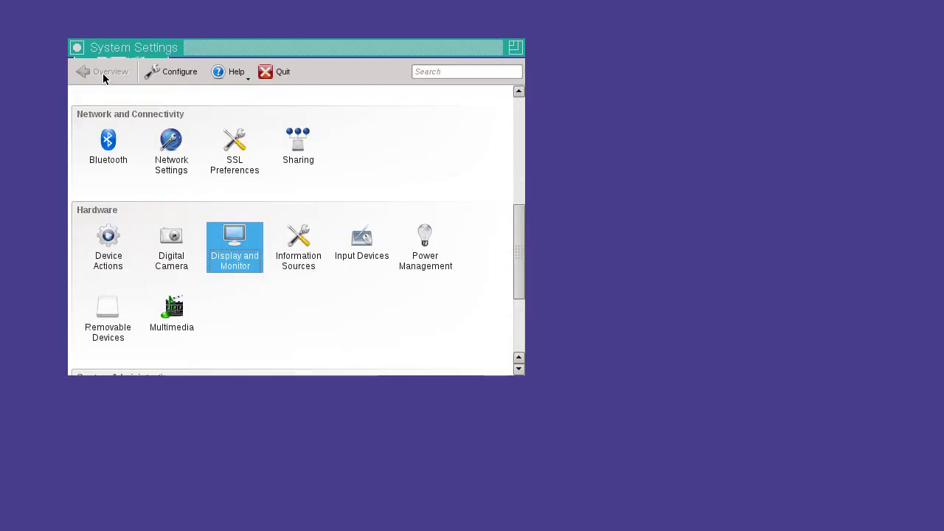
click(284, 75)
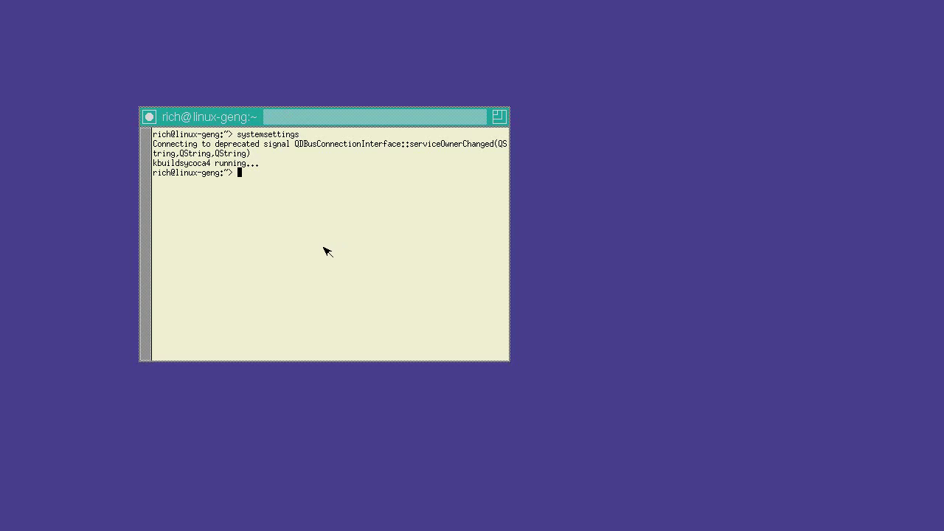
Launch firefox from the terminal and place its window near the upper part of the desktop.
text(firefox)
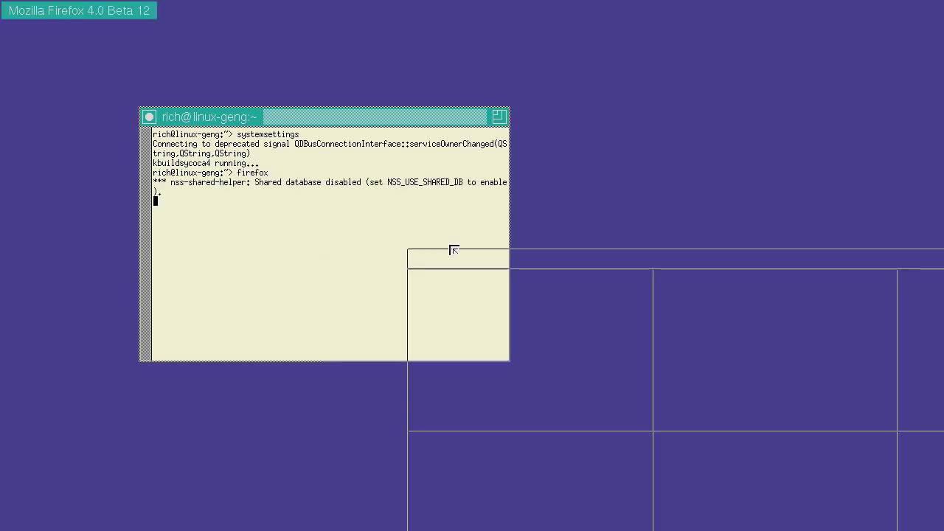
click(122, 50)
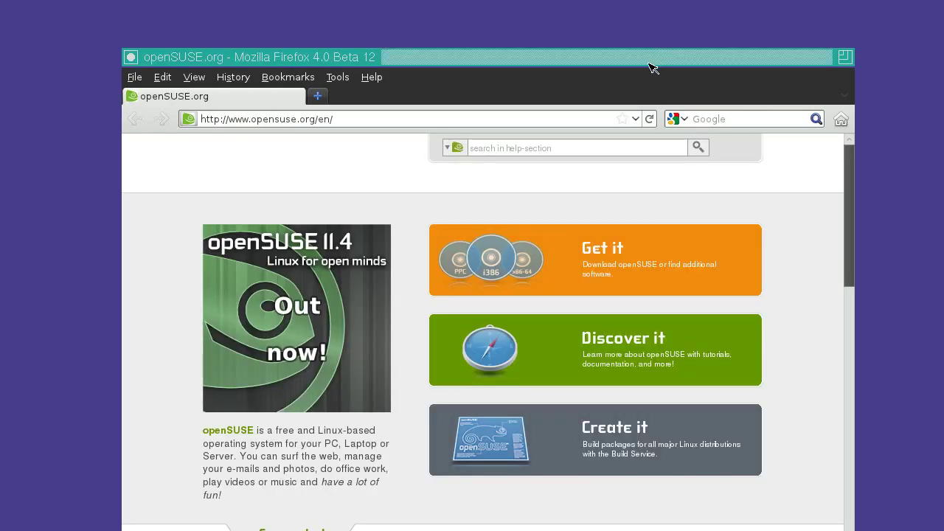
Move the Firefox window toward the desktop's upper-left corner and enlarge it to nearly fill the screen.
drag(664, 64, 627, 33)
drag(807, 25, 922, 46)
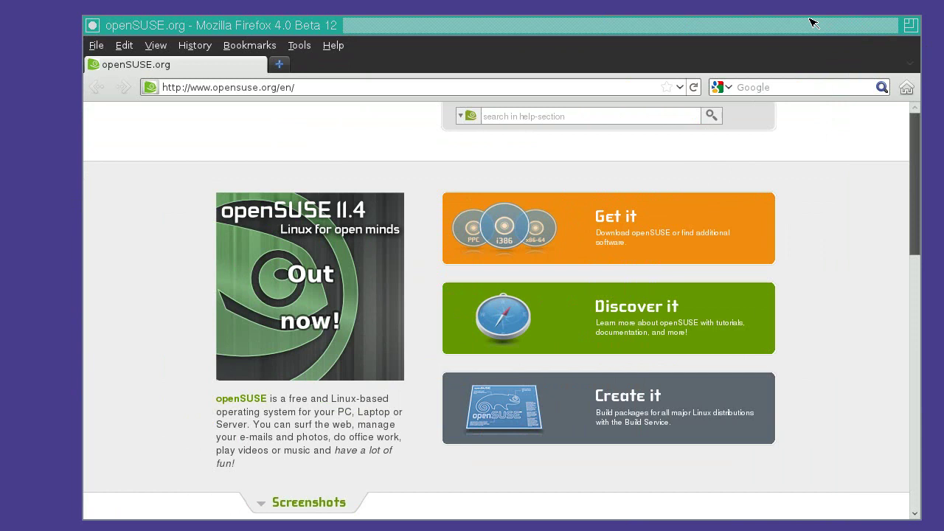
drag(791, 30, 709, 17)
drag(833, 14, 929, 22)
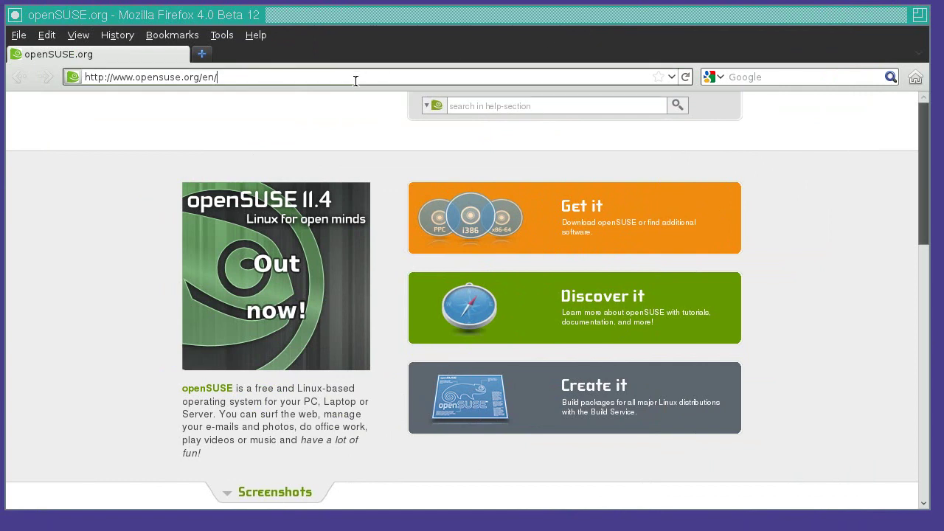
Load pcmech.com in Firefox.
click(355, 80)
text(pcmech.com)
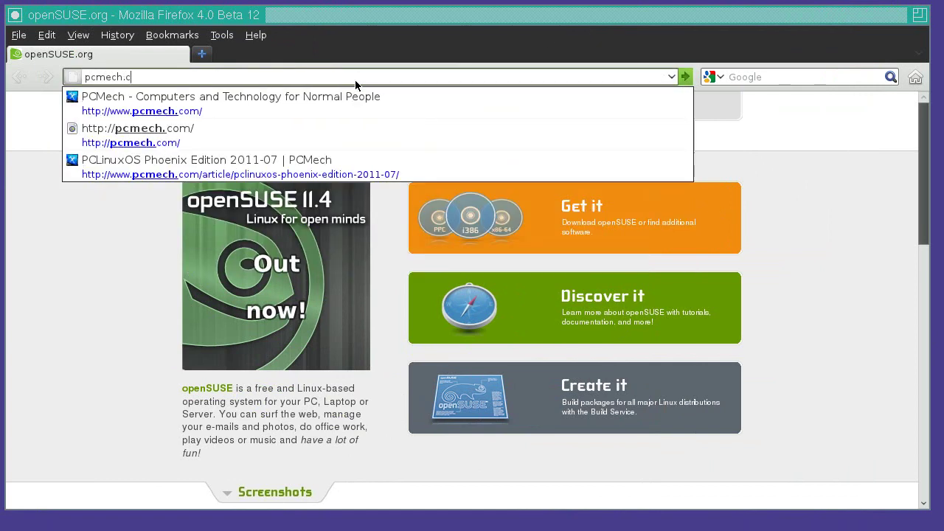
key(Return)
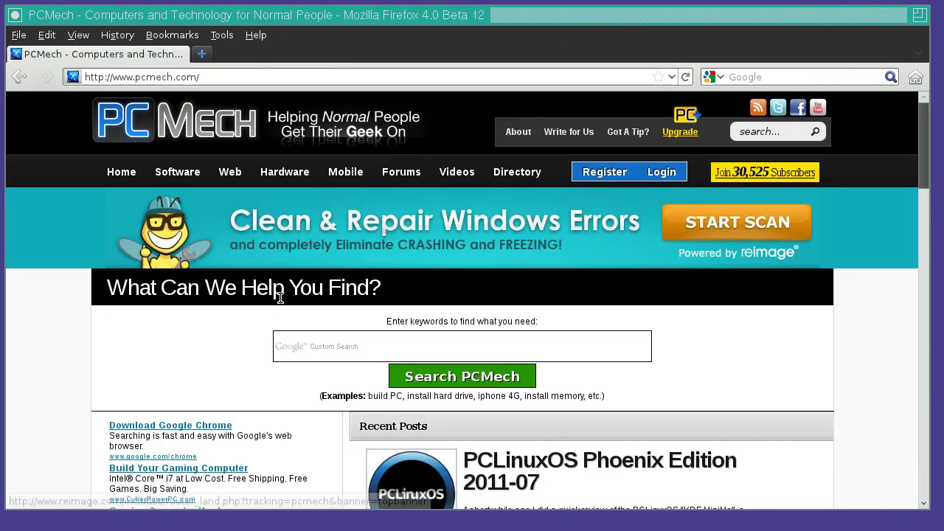
Open the PCLinuxOS Phoenix Edition 2011-07 article and briefly play its embedded video before pausing it.
scroll(394, 336, down, 4)
click(395, 336)
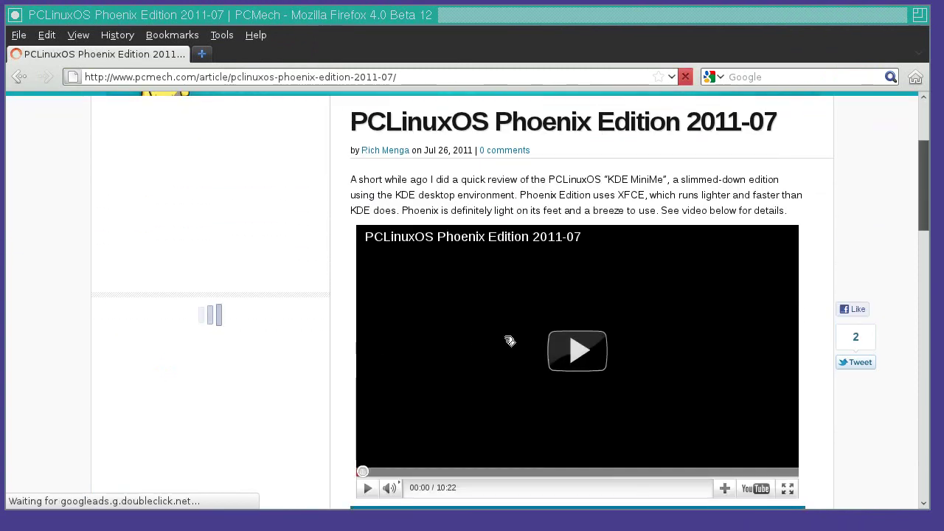
scroll(509, 340, down, 2)
click(432, 383)
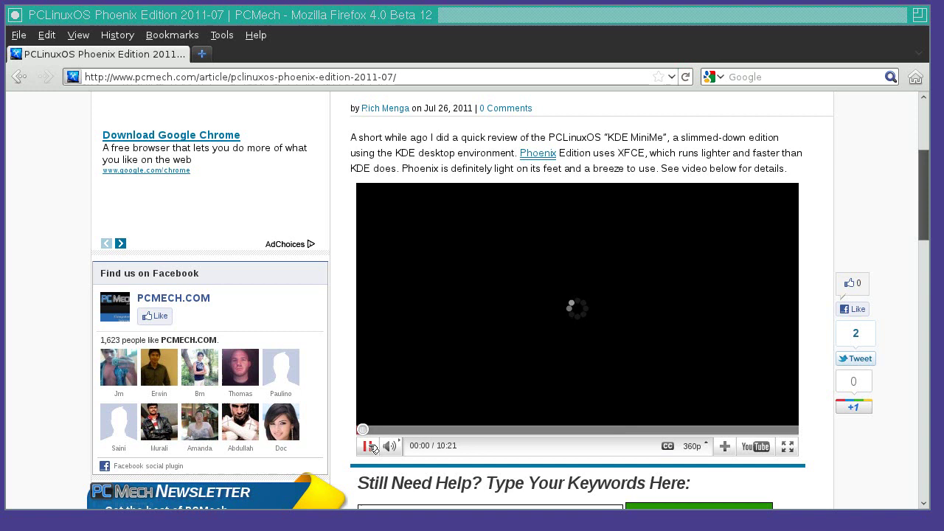
click(368, 446)
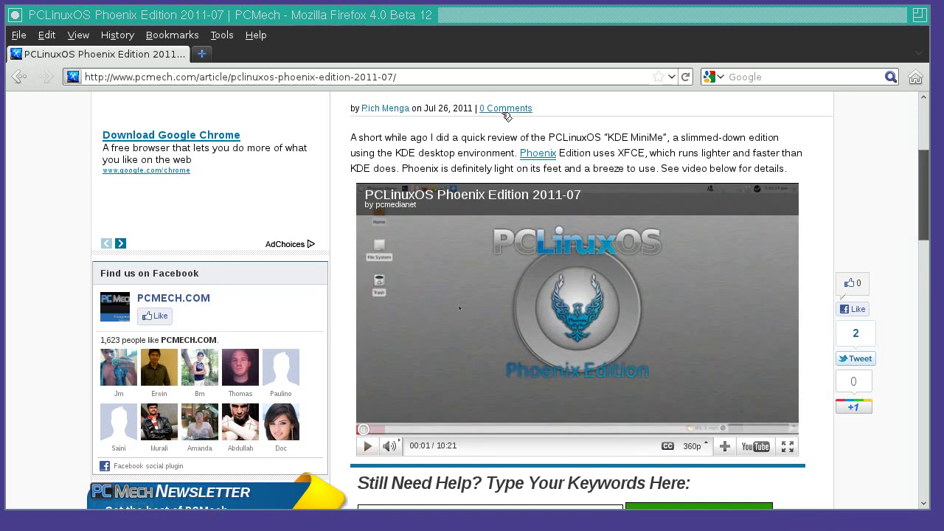
Iconify the Firefox window and open a second Xterm, positioning it so that it overlaps the first terminal.
click(9, 14)
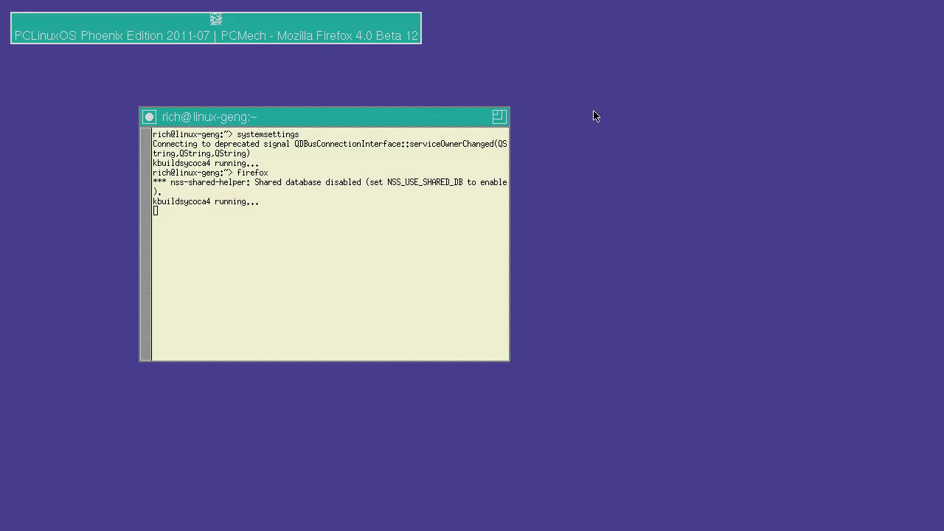
click(577, 48)
click(490, 27)
click(544, 29)
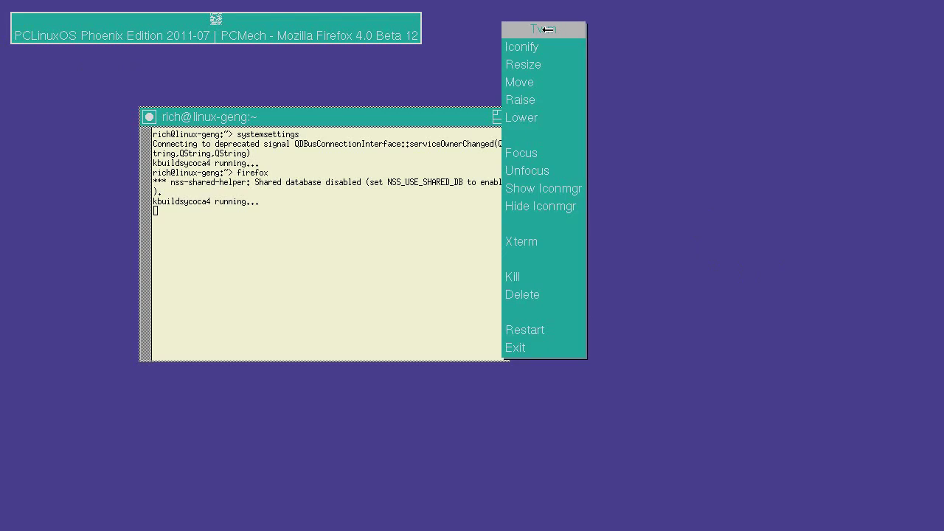
click(521, 242)
click(412, 177)
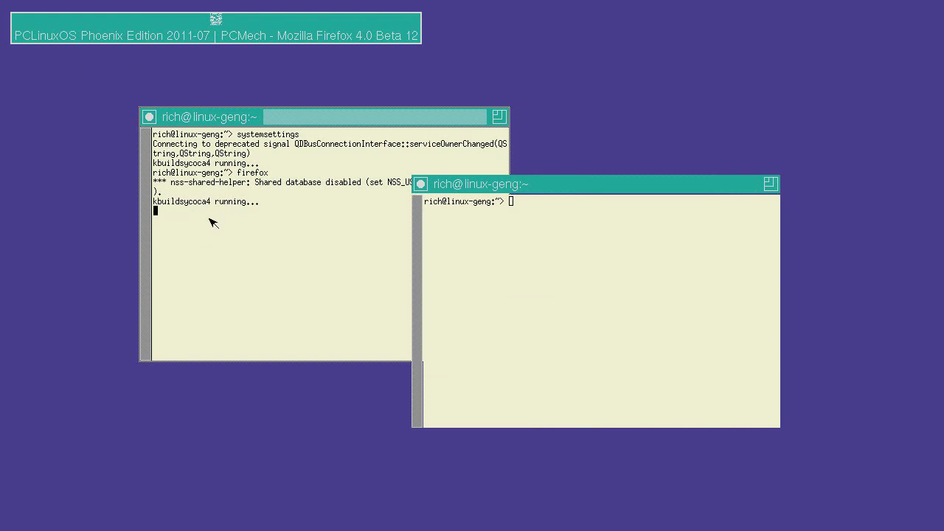
mouse_move(614, 189)
mouse_down()
mouse_move(407, 183)
mouse_move(380, 169)
mouse_up()
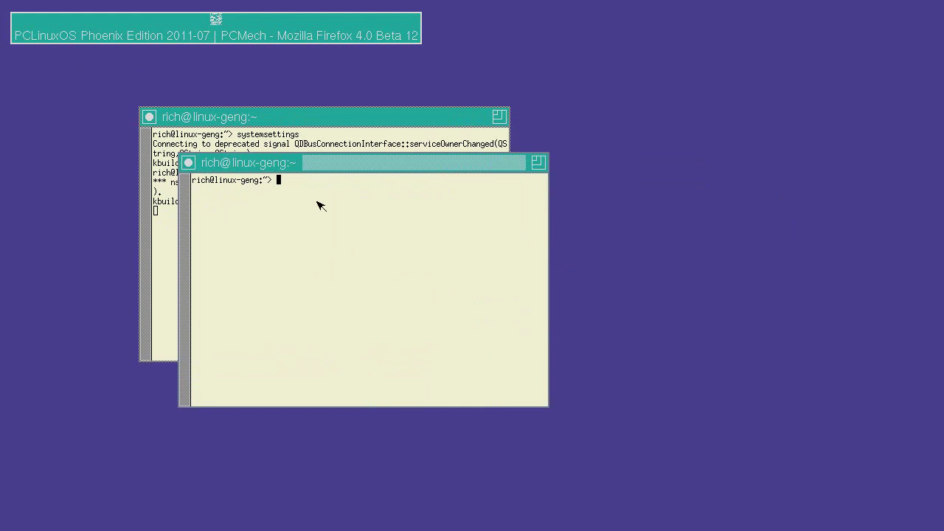
Launch kwrite from the second terminal, iconify its window and place the icon below the Firefox icon.
text(kwrite)
key(Return)
click(357, 48)
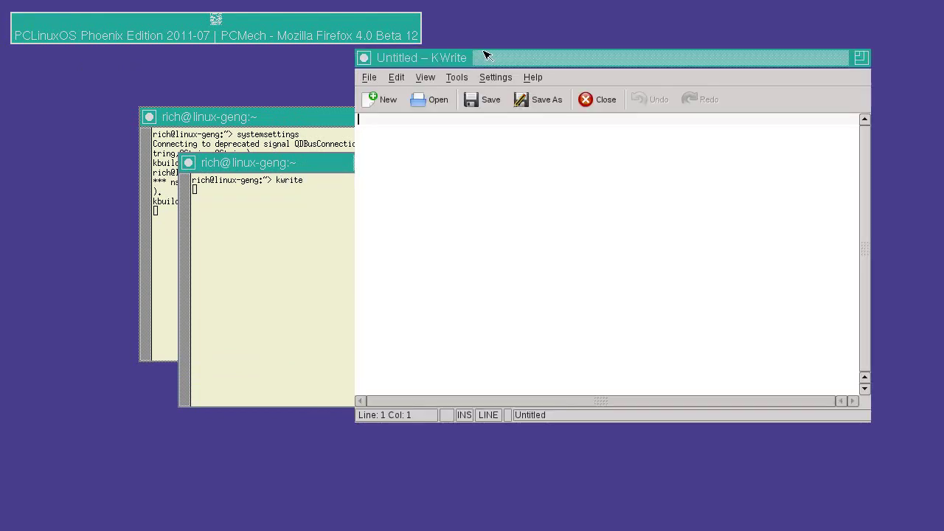
drag(497, 55, 372, 86)
click(239, 87)
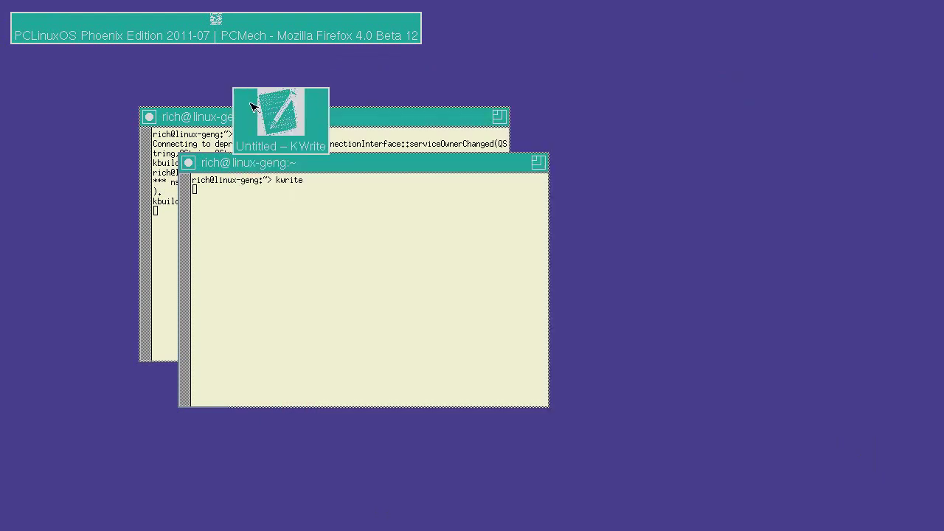
drag(280, 105, 101, 81)
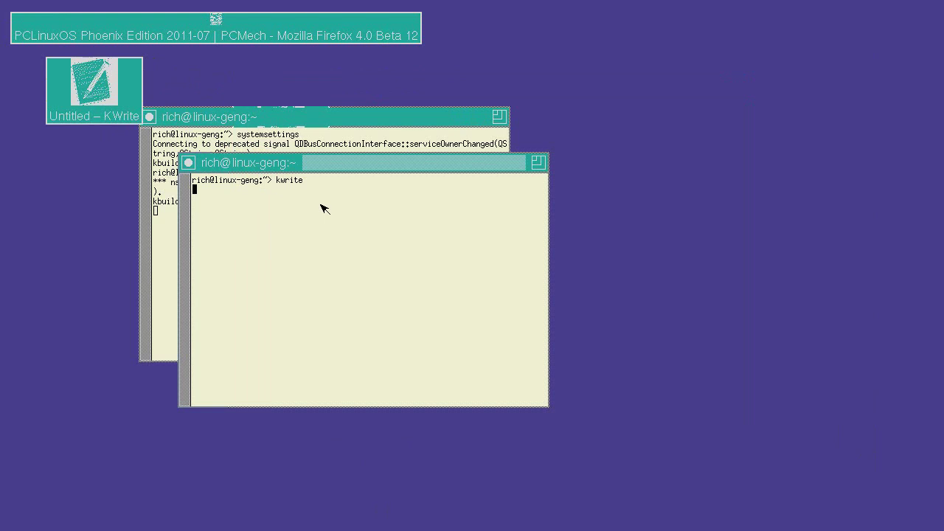
Show the TWM icon manager and use it to iconify the first terminal and to restore and iconify Firefox.
click(531, 38)
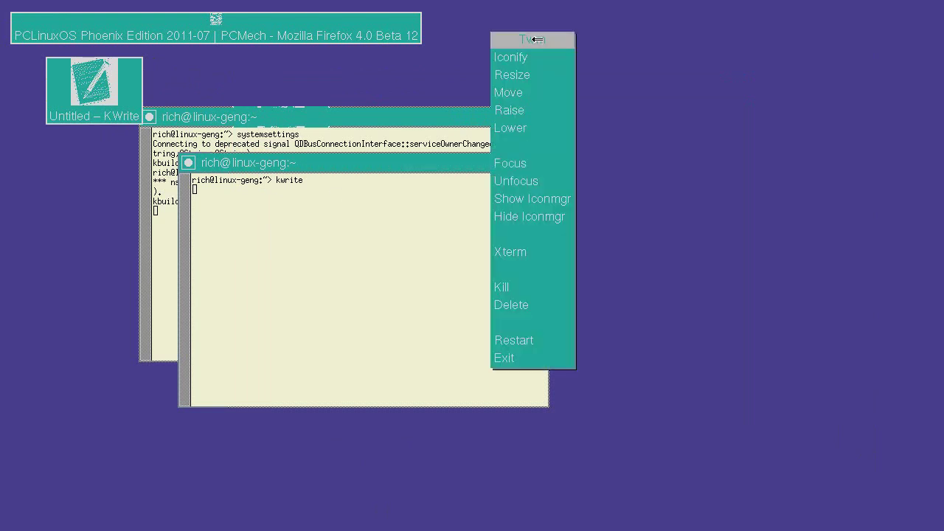
click(525, 199)
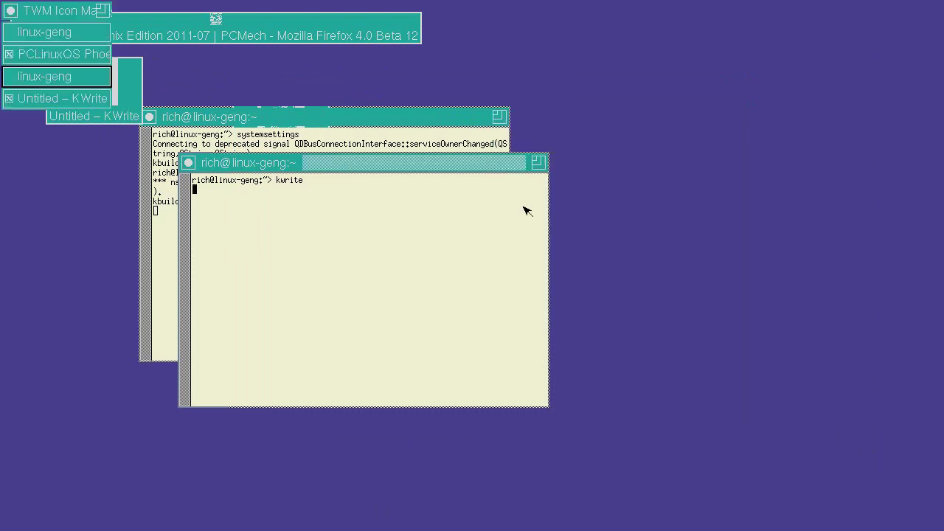
click(70, 32)
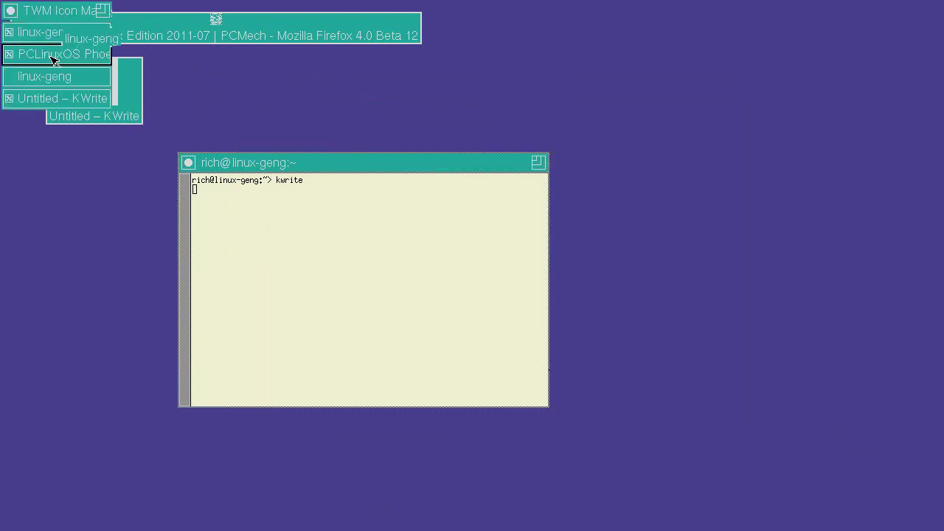
click(51, 56)
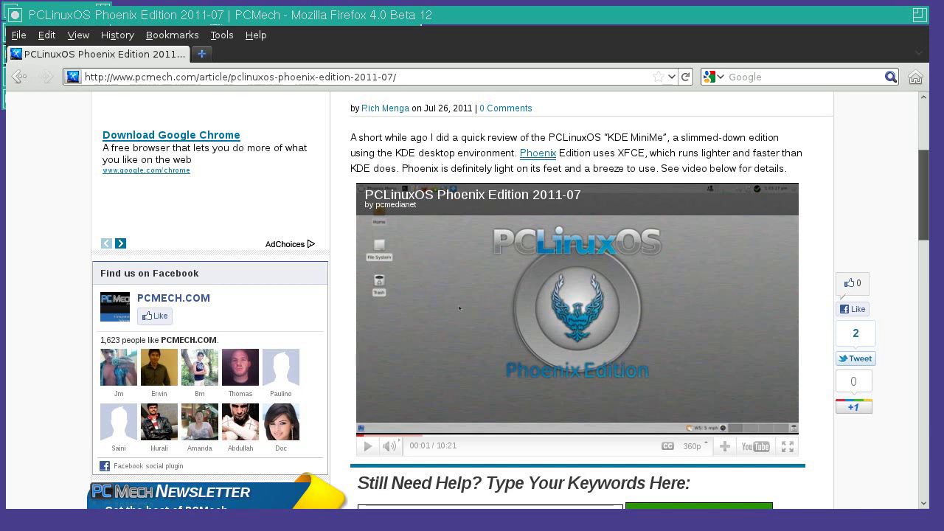
drag(474, 8, 471, 74)
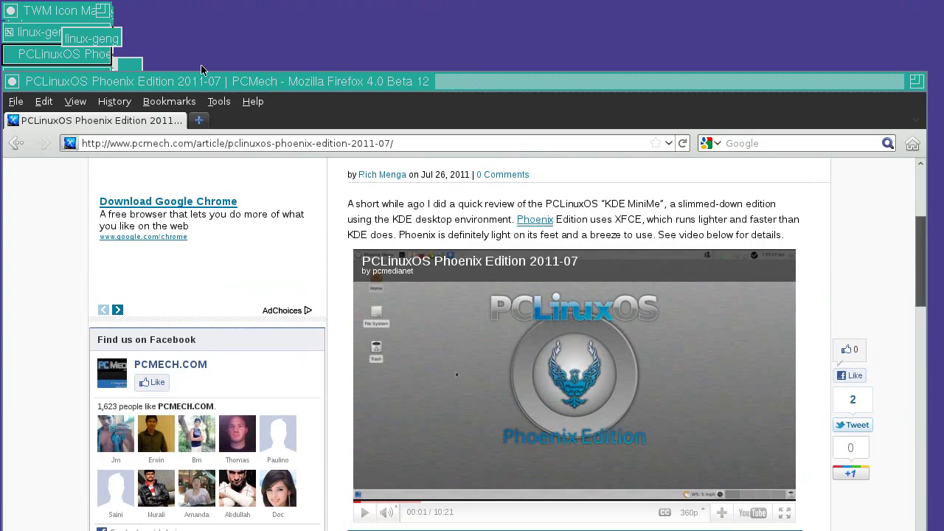
click(29, 59)
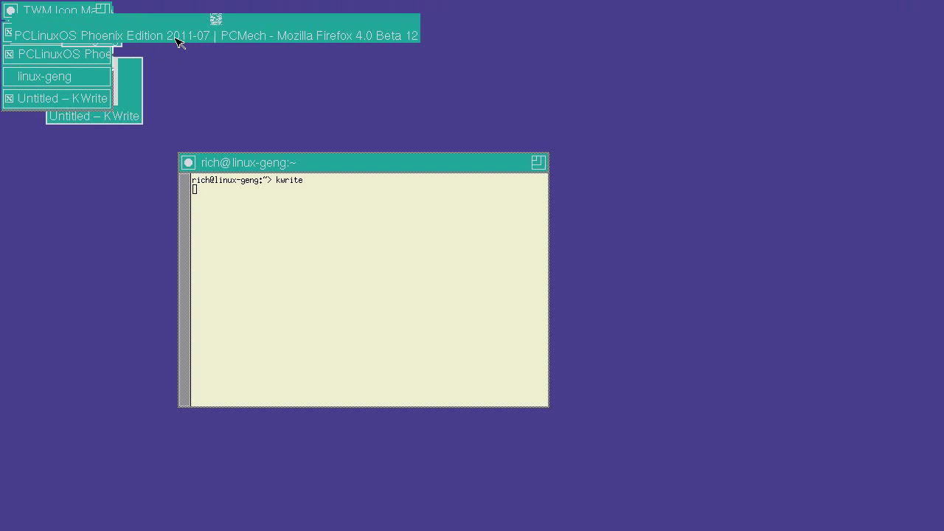
Hide the icon manager and restore the iconified first terminal after moving the Firefox icon off it.
click(531, 97)
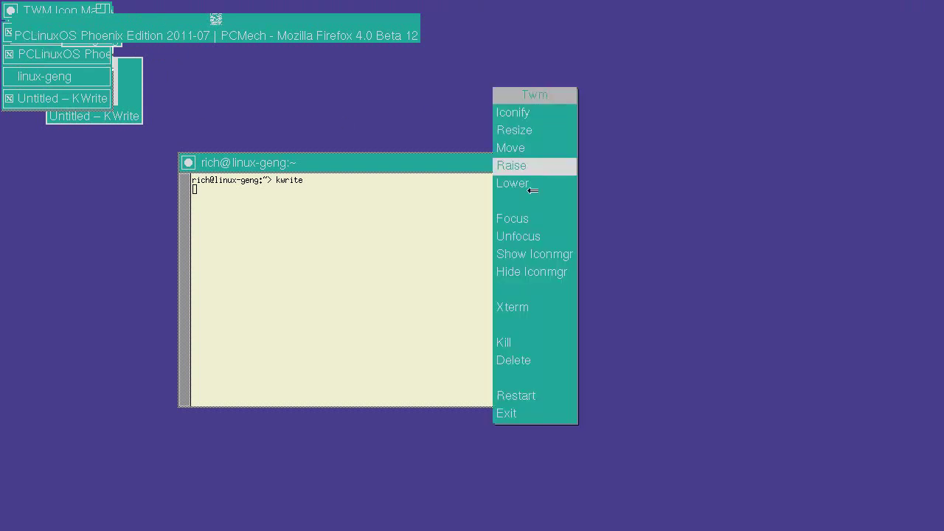
click(527, 272)
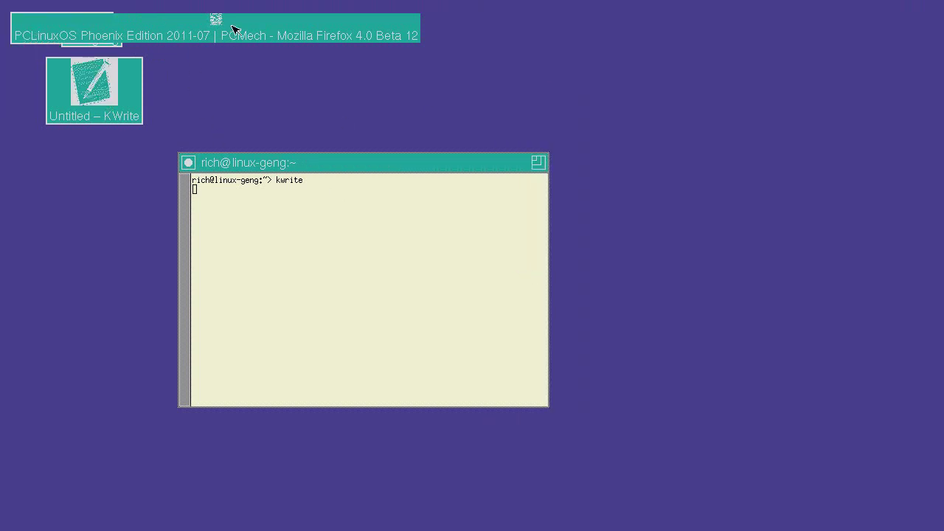
drag(232, 30, 375, 74)
click(94, 40)
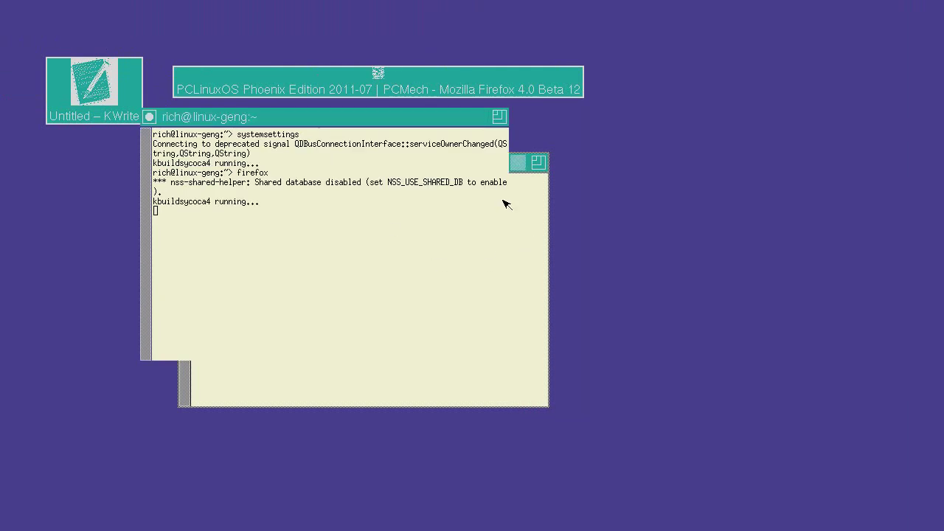
Open a third Xterm window and place it overlapping the lower part of the other terminals.
click(512, 111)
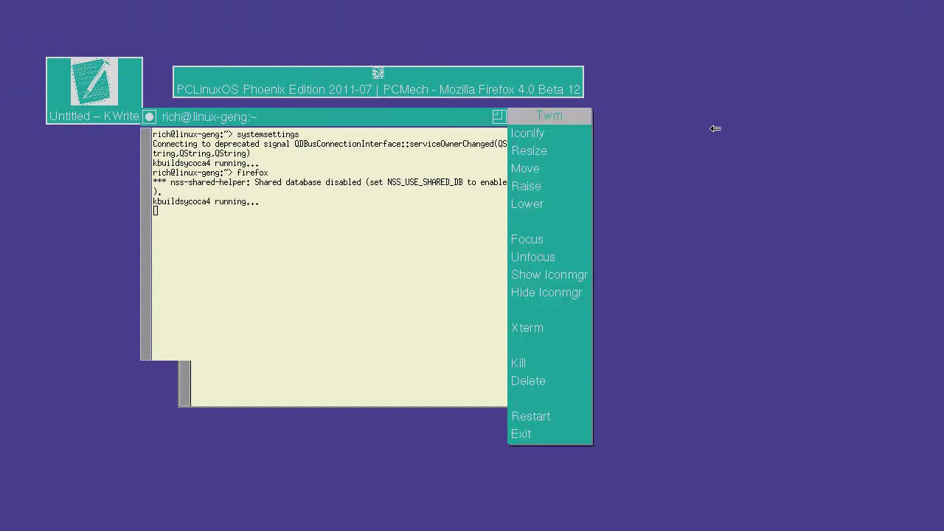
click(530, 329)
click(392, 189)
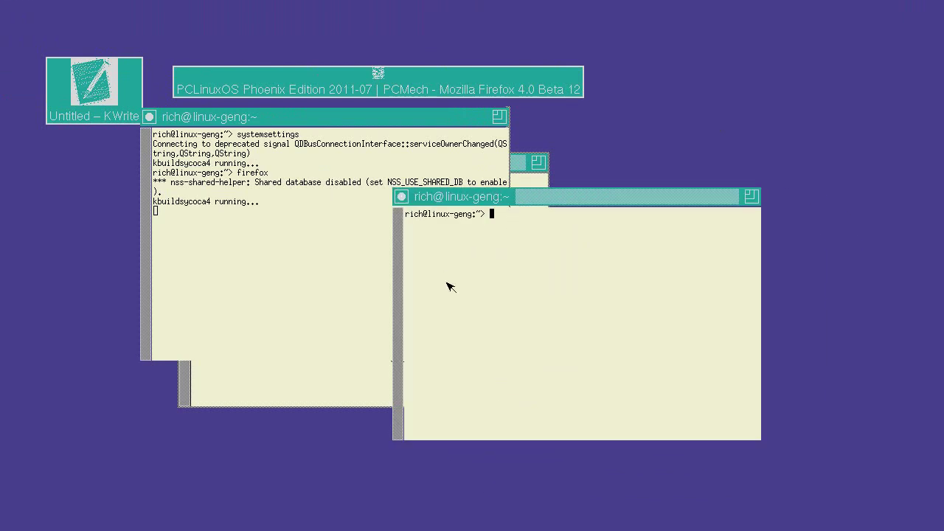
Launch systemsettings from the third terminal, place its window over the first terminal and move the third terminal upward.
text(systemsettings)
key(Return)
click(65, 169)
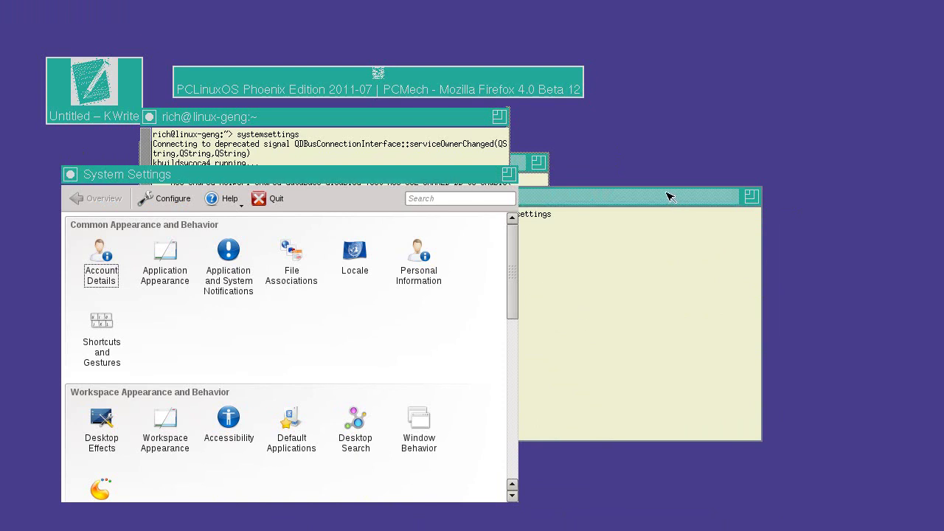
drag(668, 195, 713, 128)
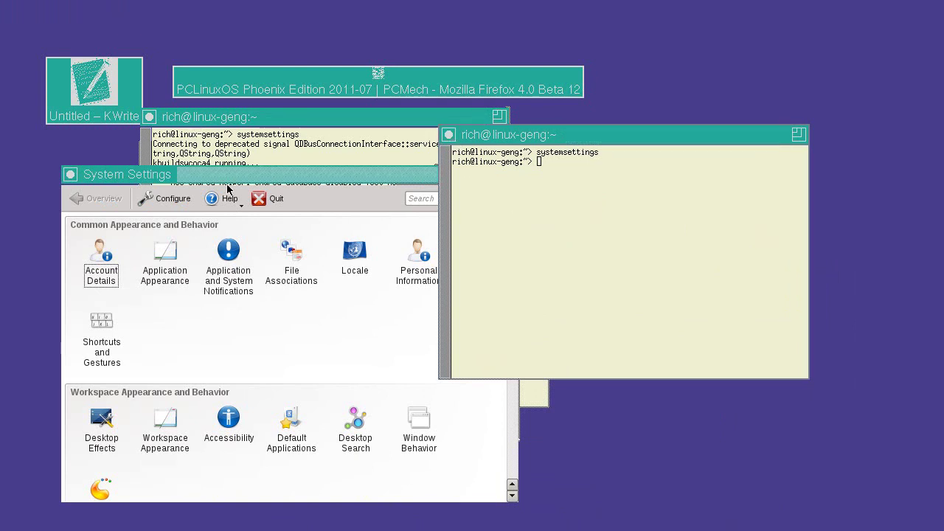
Quit System Settings, and restore the iconified KWrite window to quit it as well.
click(270, 199)
click(95, 90)
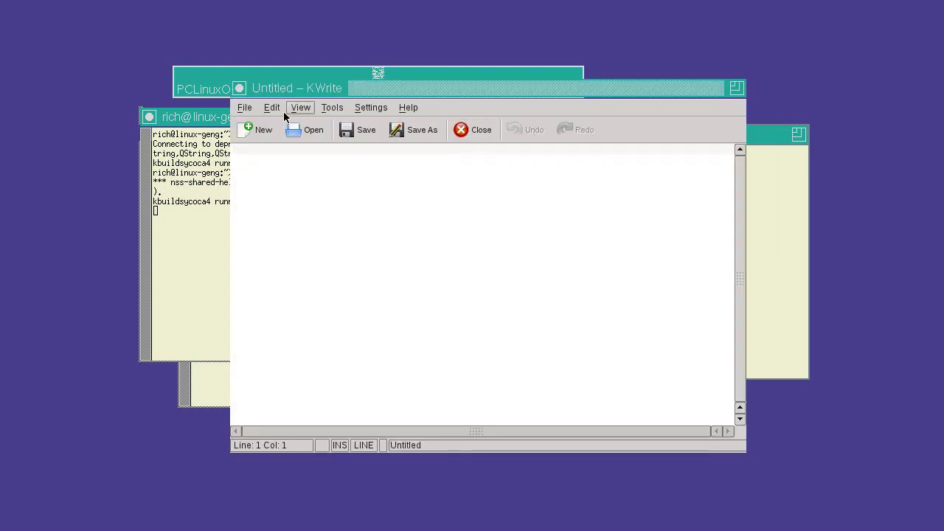
click(252, 109)
click(263, 278)
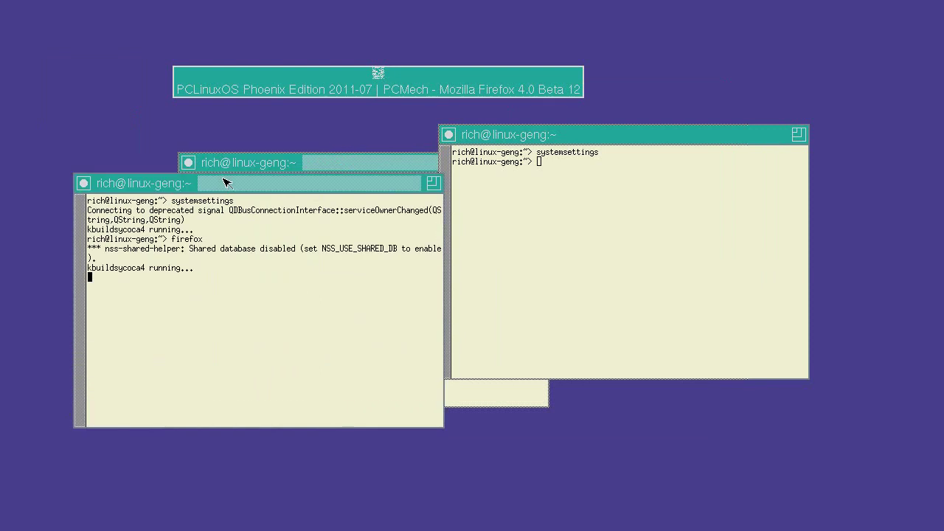
Restore the iconified Firefox window, move it up to the desktop's upper edge and quit the browser.
click(369, 80)
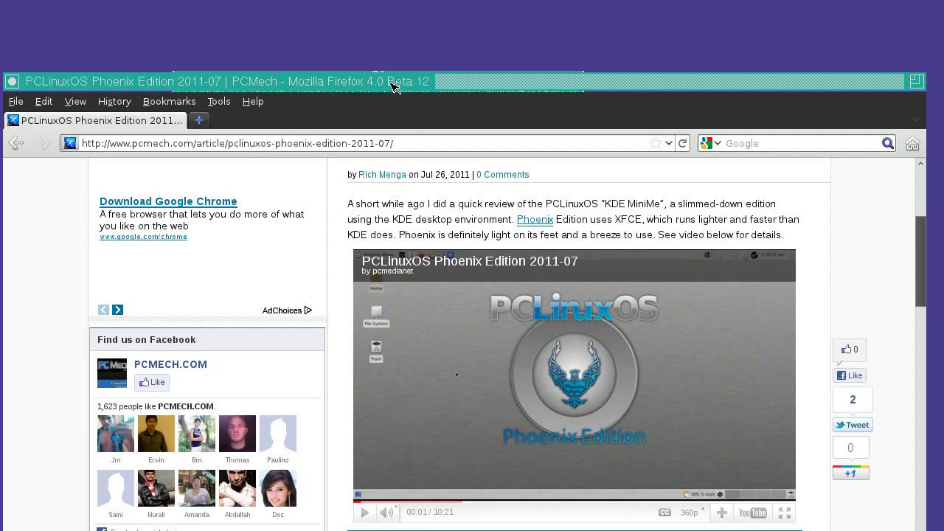
drag(385, 86, 396, 26)
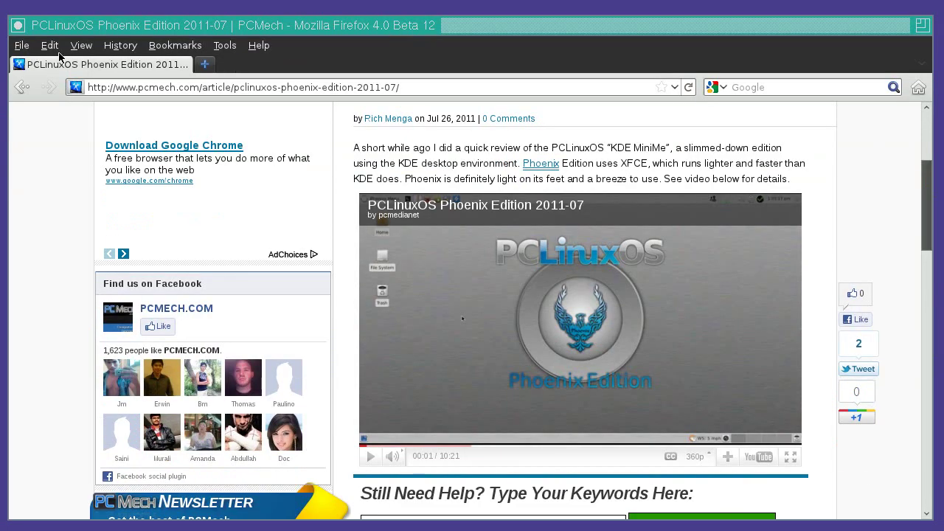
click(21, 45)
click(45, 264)
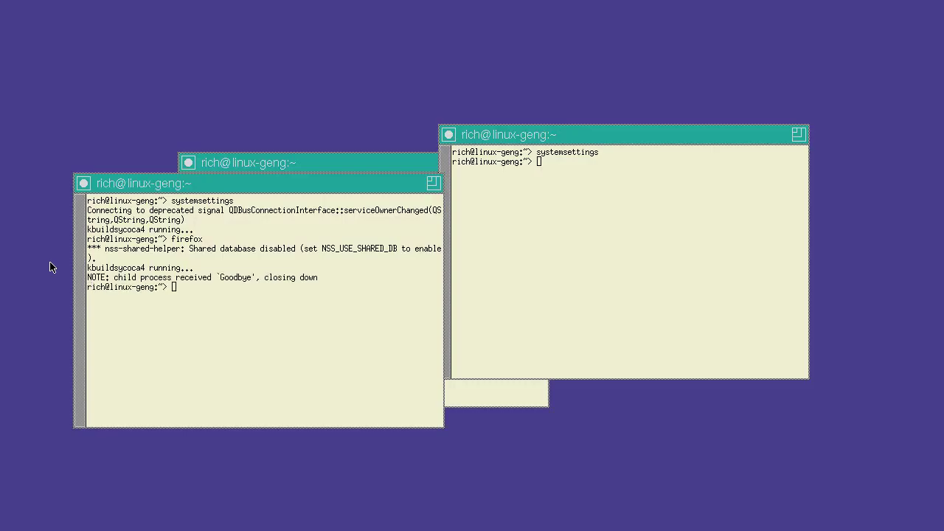
Close the first and second terminals with the exit command.
text(exit)
key(Return)
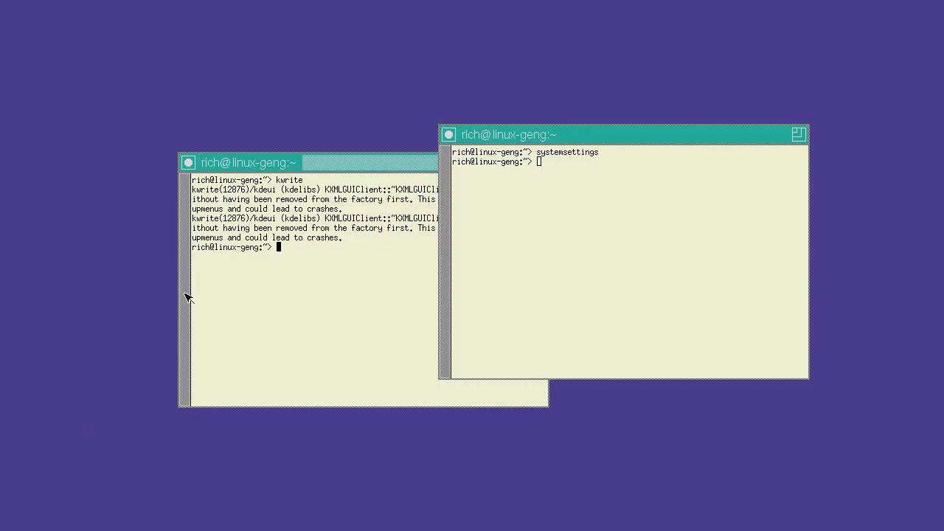
text(exit)
key(Return)
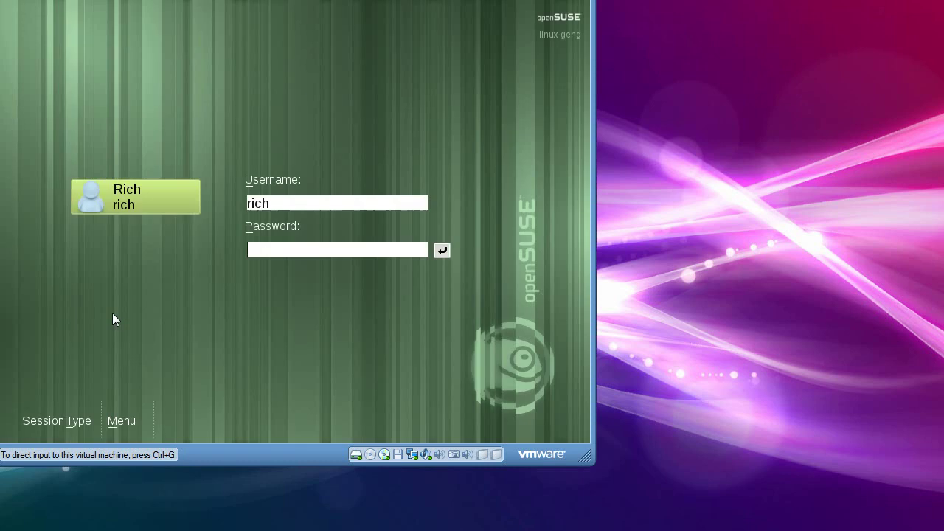
Choose the Default session type on the login screen and log in with the account password.
click(62, 402)
click(53, 422)
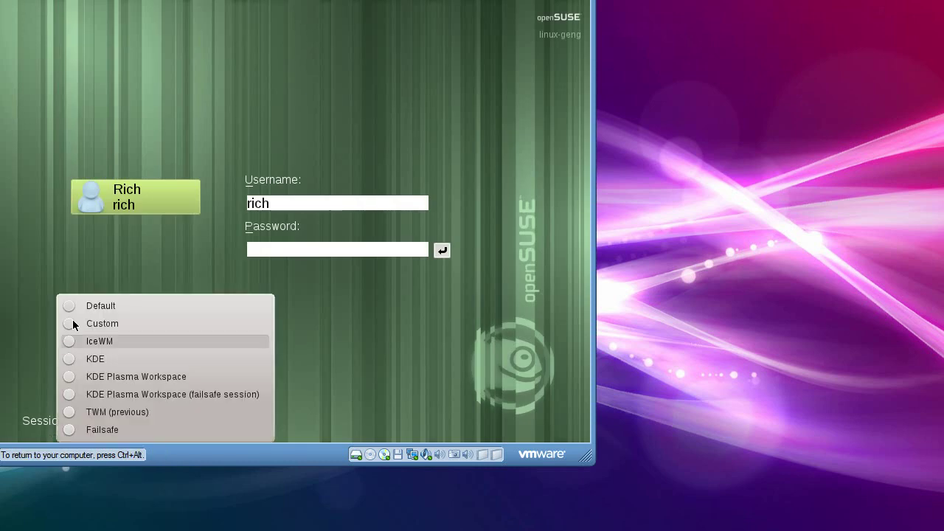
click(70, 306)
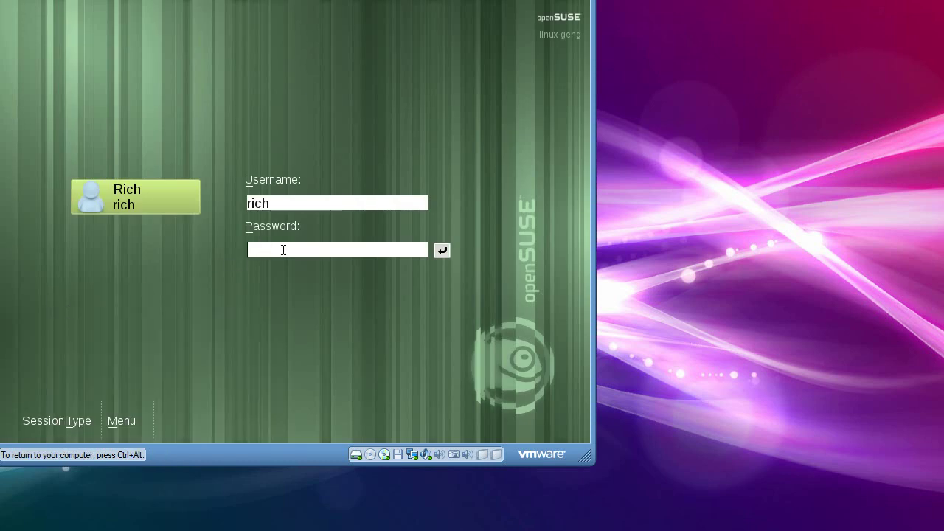
text(*******)
key(Return)
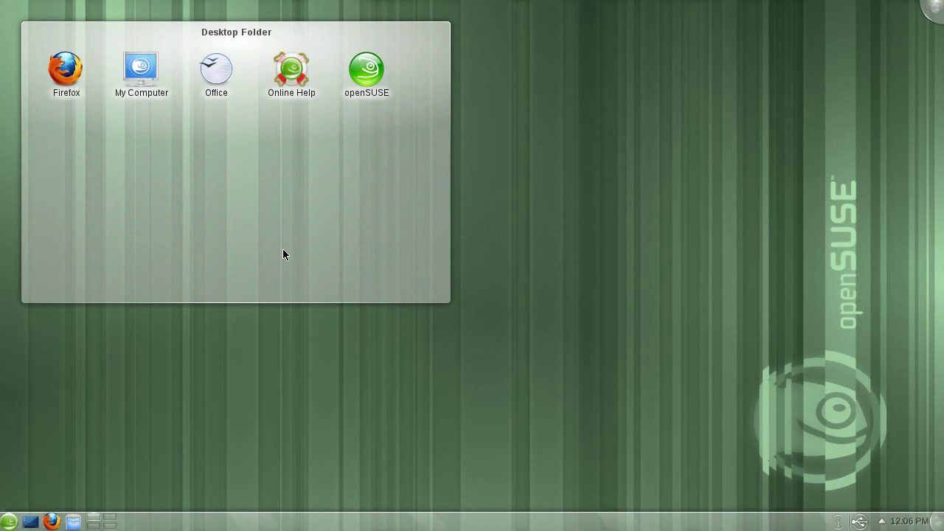
mouse_move(284, 250)
mouse_move(326, 219)
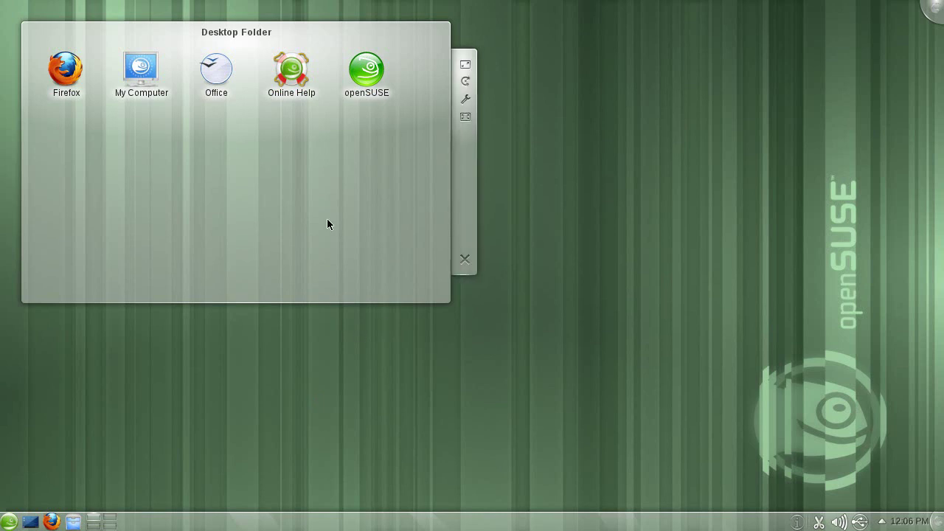